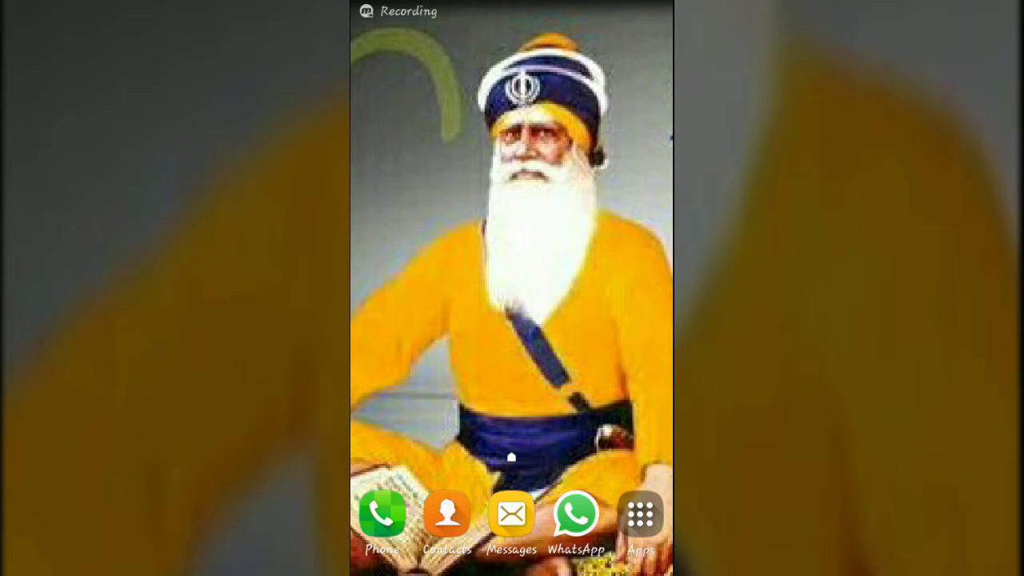
Start a 30:00 Clock countdown timer and return to the app list with it running.
left_click(640, 516)
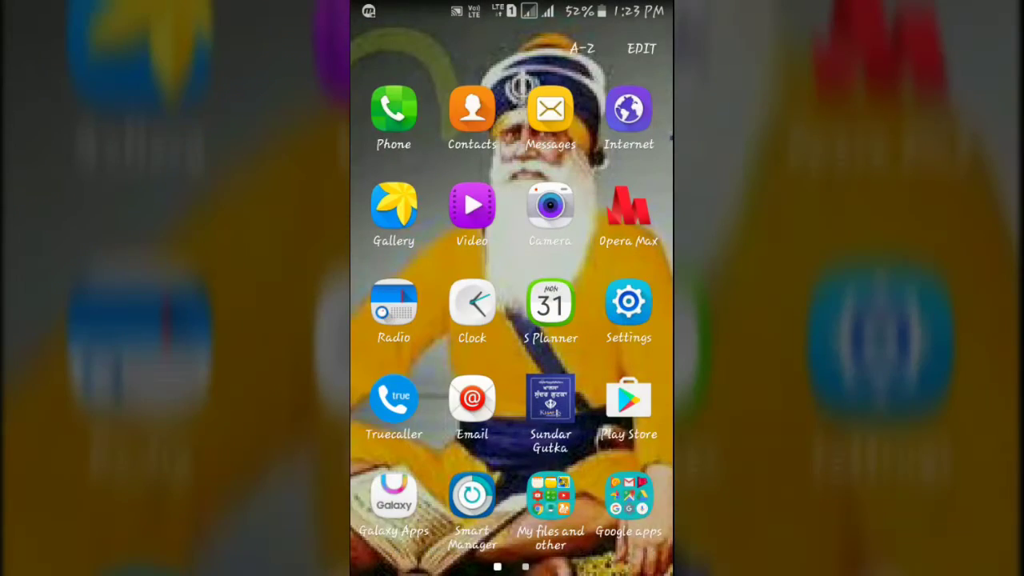
mouse_move(608, 320)
left_mouse_down()
mouse_move(416, 320)
mouse_move(608, 320)
left_mouse_up()
left_click(471, 304)
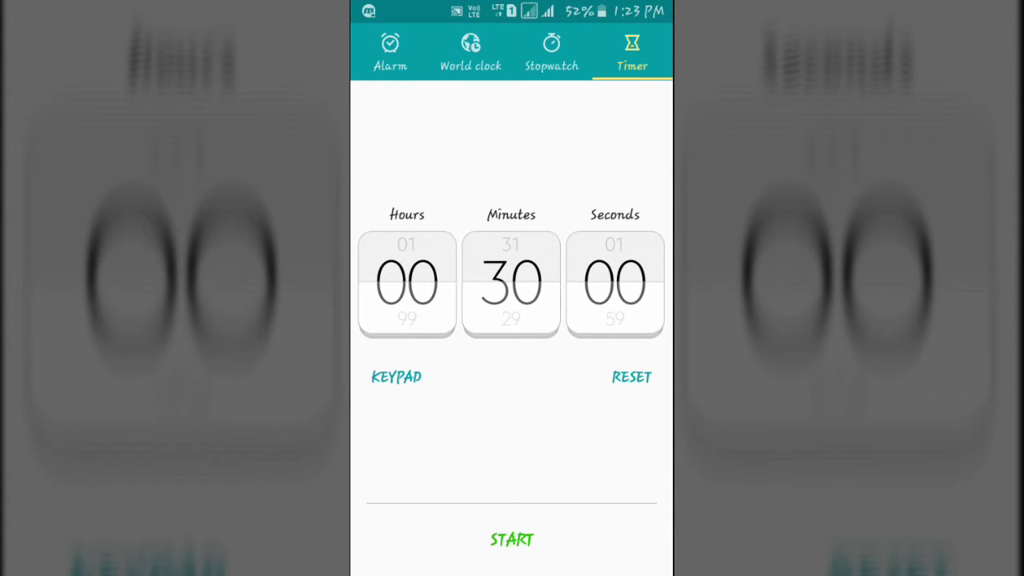
left_click(512, 539)
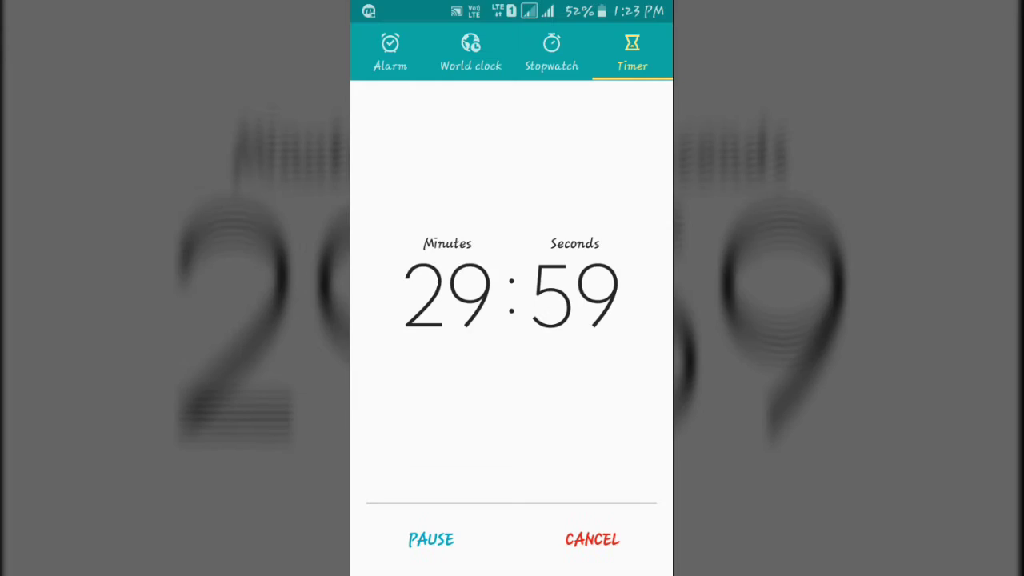
key("Escape")
key("super")
left_click(642, 512)
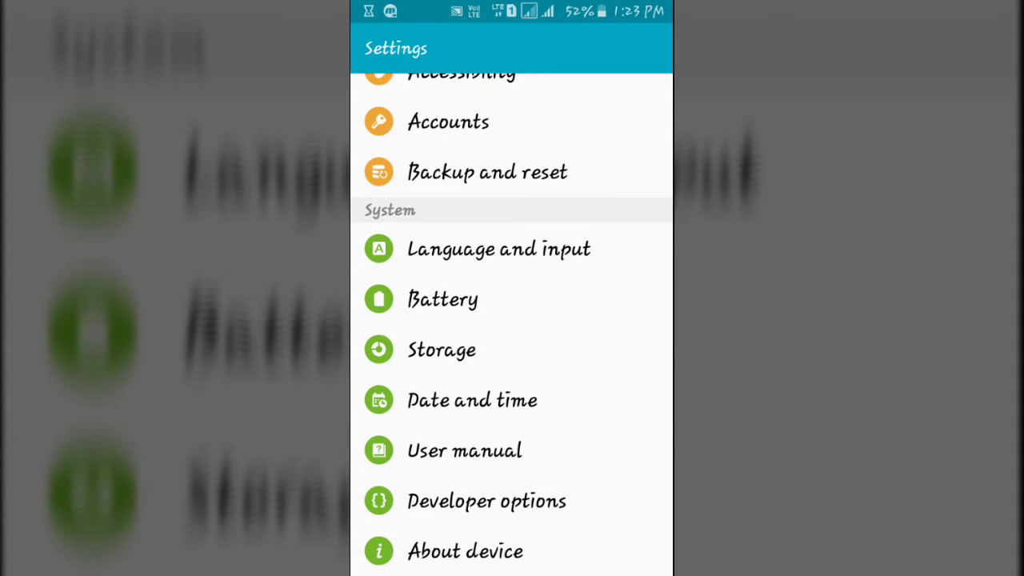
Tap Build number in About device until developer mode shows as already on, then go back.
left_click(524, 540)
scroll(591, 502, "down", 3)
scroll(512, 320, "down", 3)
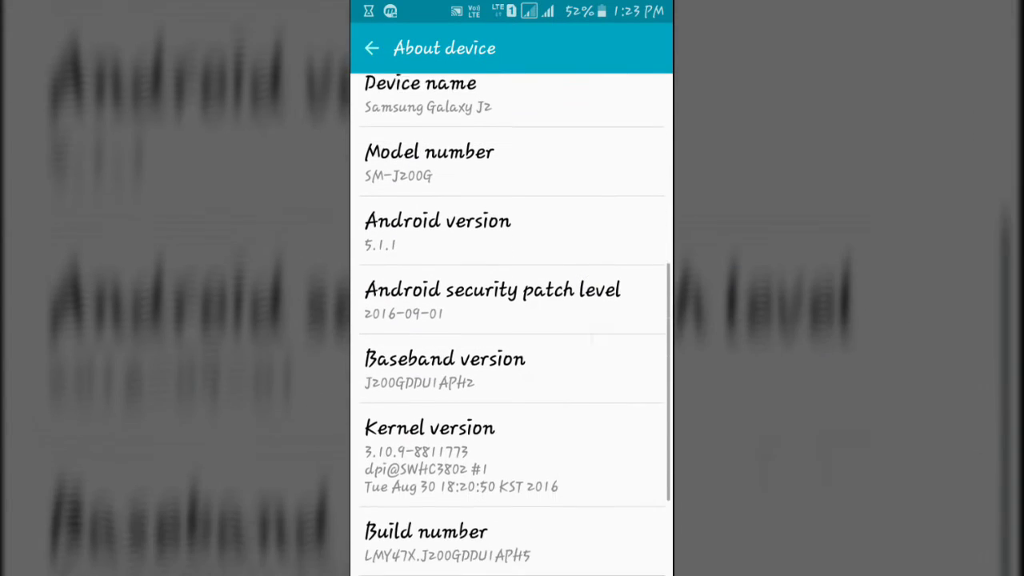
left_click(580, 344)
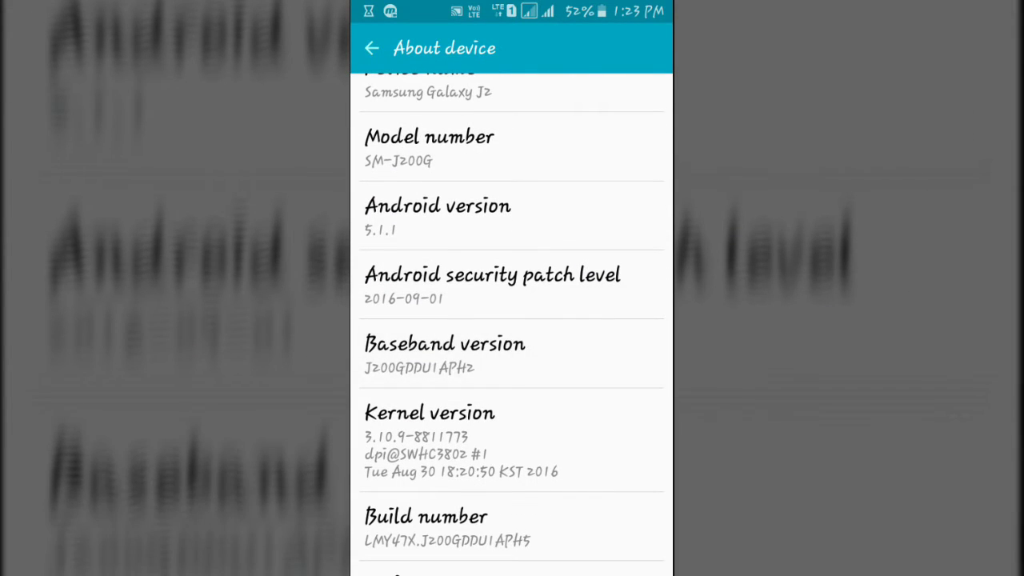
scroll(591, 416, "down", 3)
left_click(560, 317)
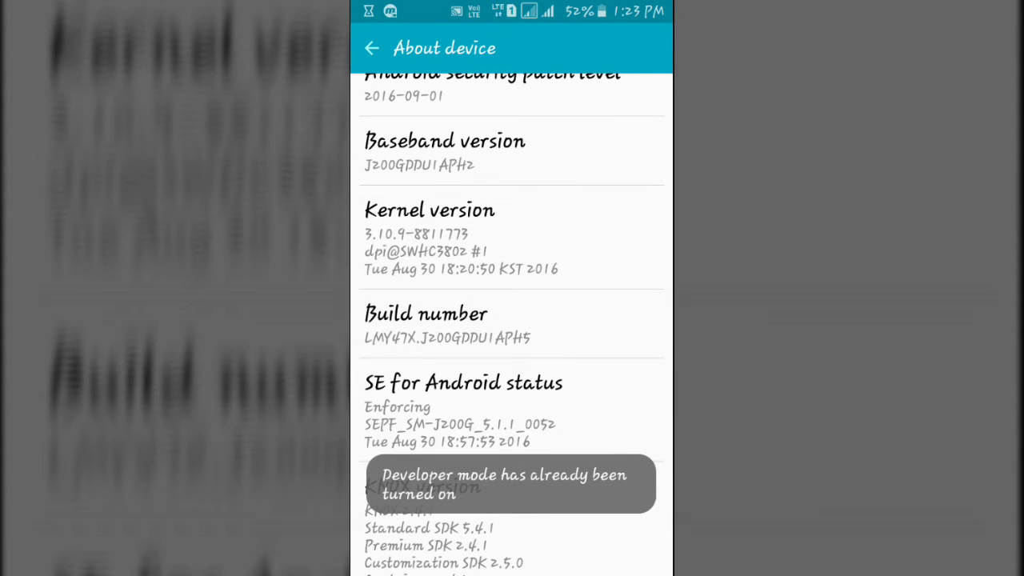
left_click(576, 304)
key("Escape")
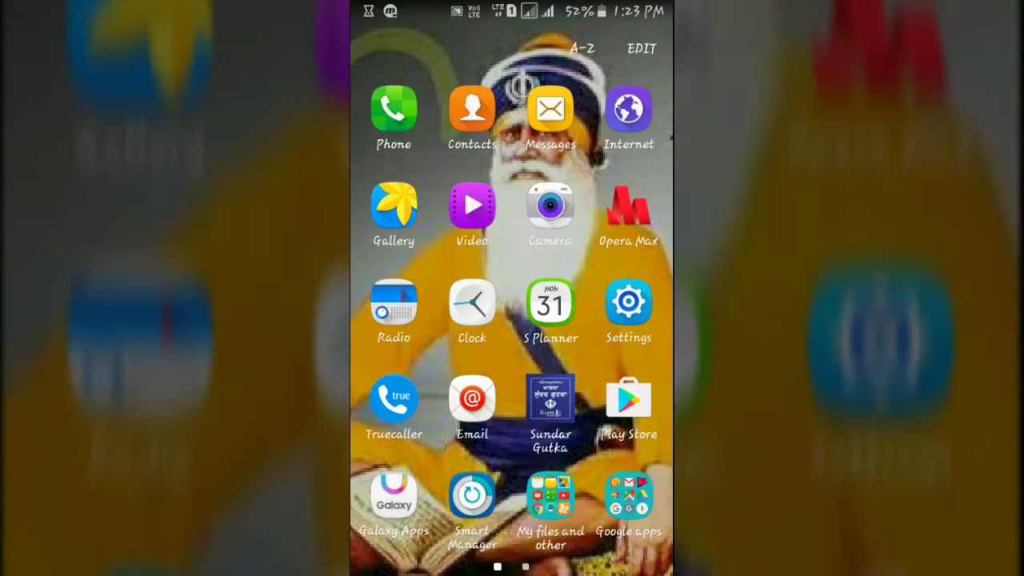
Open Developer options from the Settings list.
left_click(629, 308)
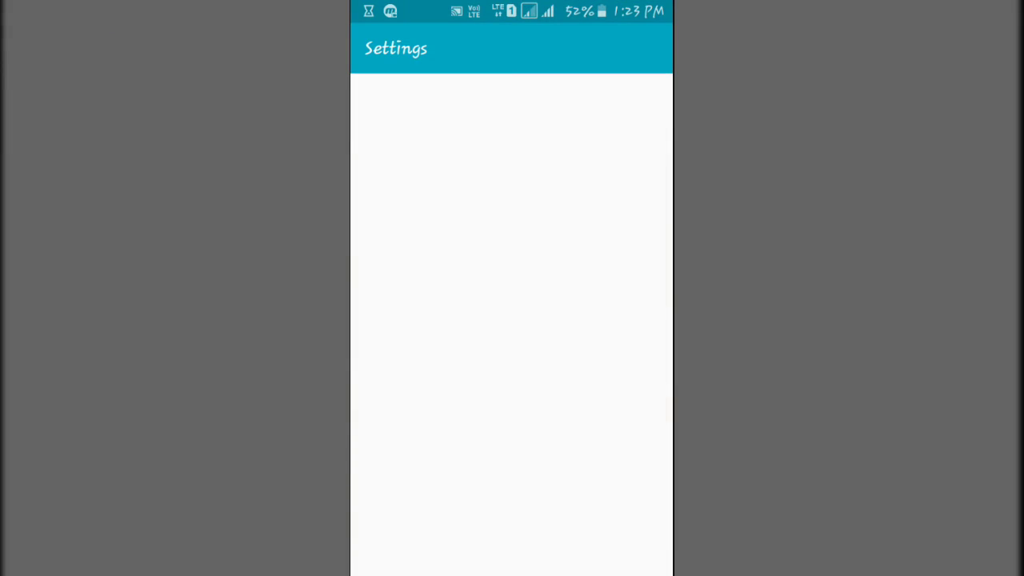
scroll(635, 527, "down", 5)
scroll(616, 386, "down", 5)
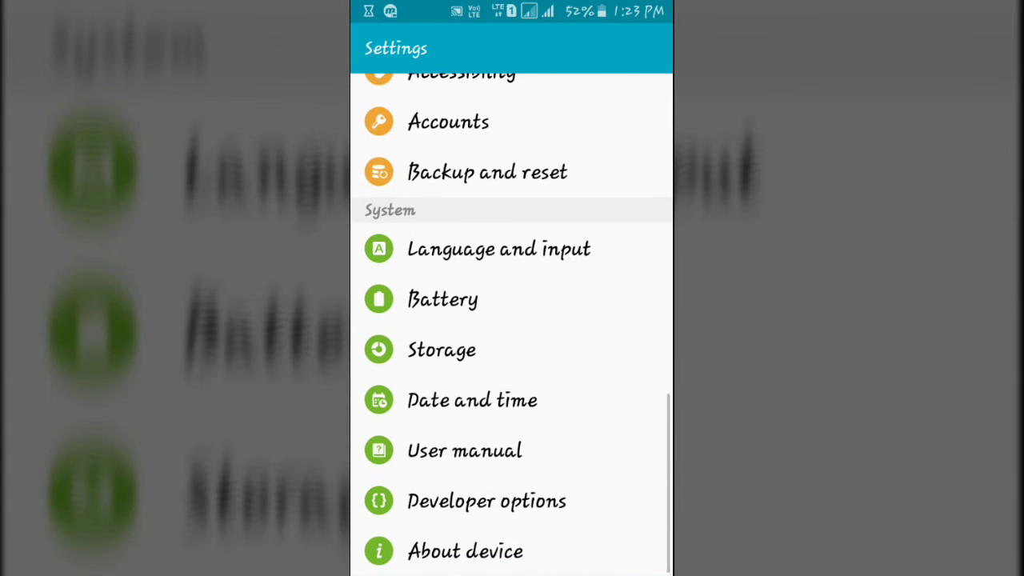
left_click(557, 505)
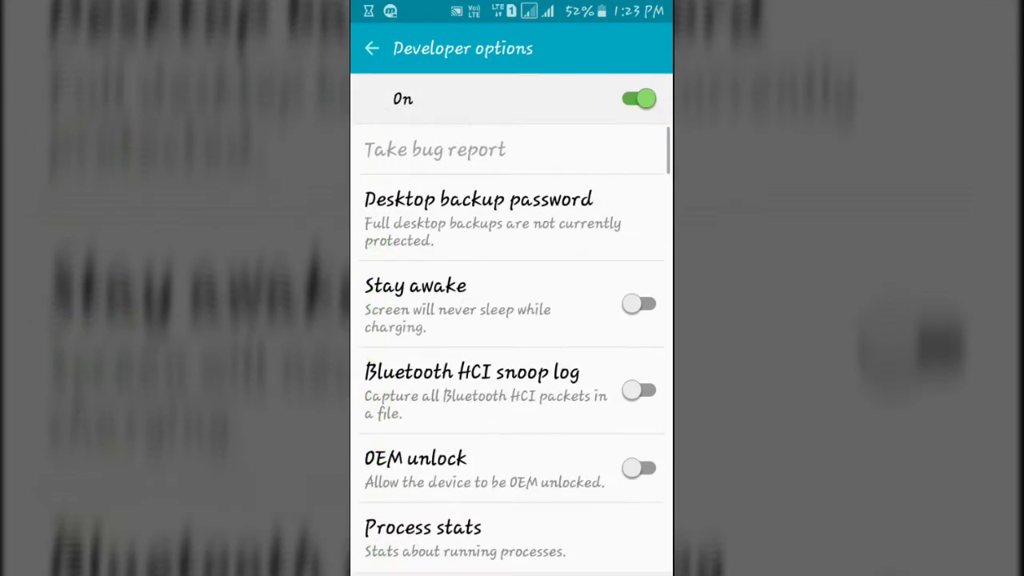
Scroll to the animation scale entries and open the window animation scale choices.
scroll(615, 526, "down", 5)
scroll(511, 336, "down", 5)
scroll(511, 336, "down", 5)
scroll(511, 336, "down", 3)
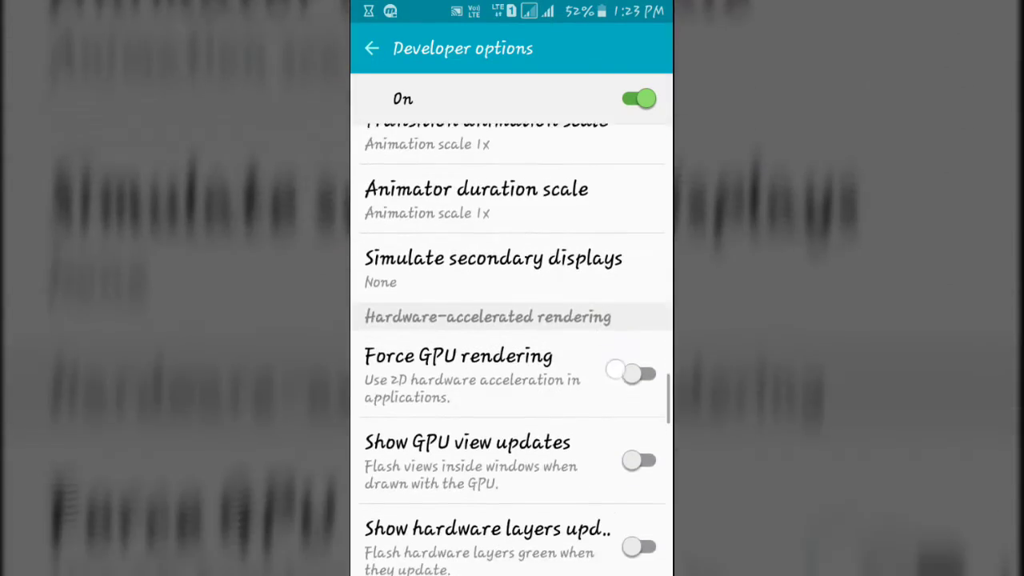
scroll(511, 336, "up", 3)
scroll(511, 336, "up", 2)
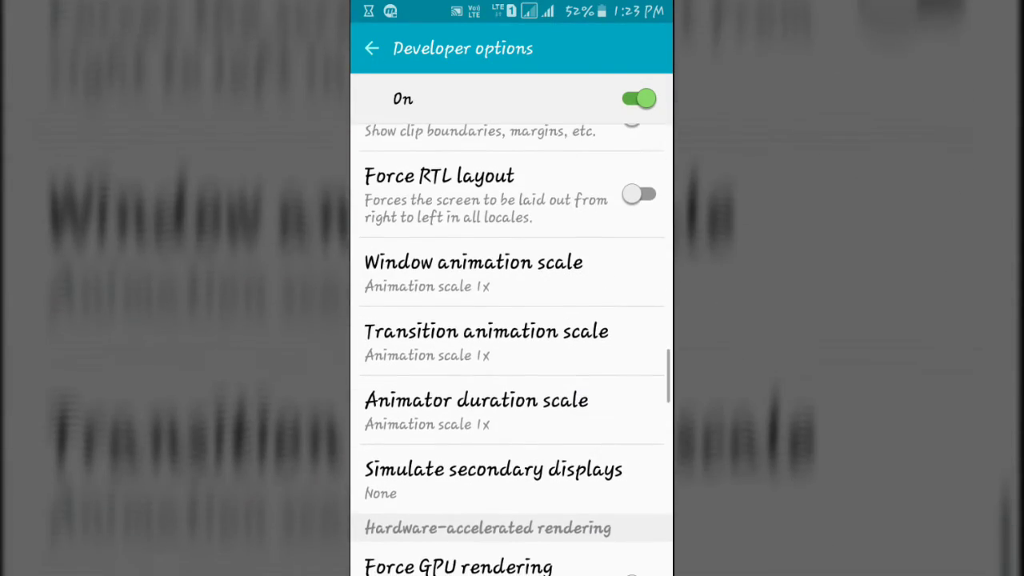
scroll(590, 267, "down", 1)
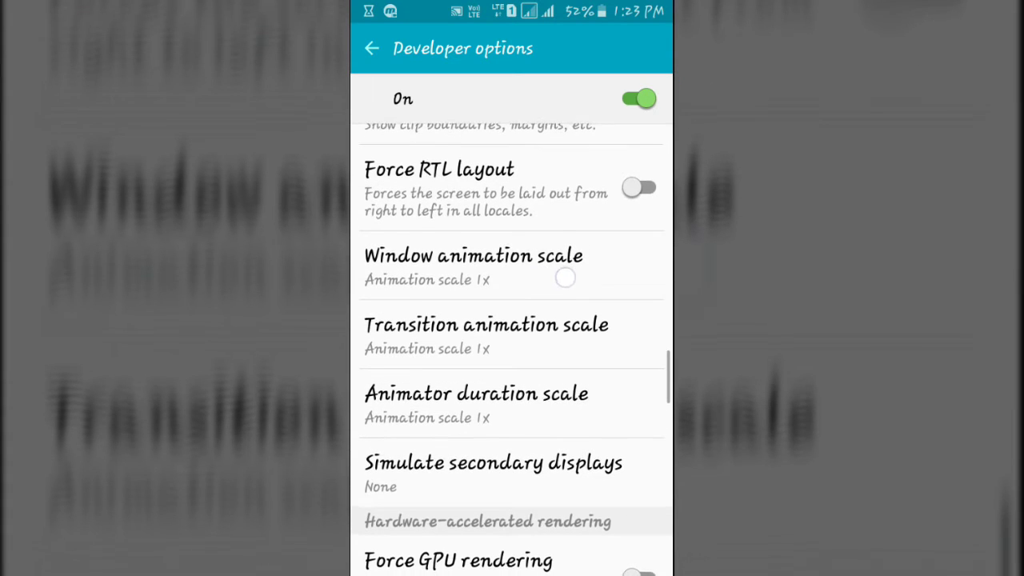
scroll(552, 332, "down", 3)
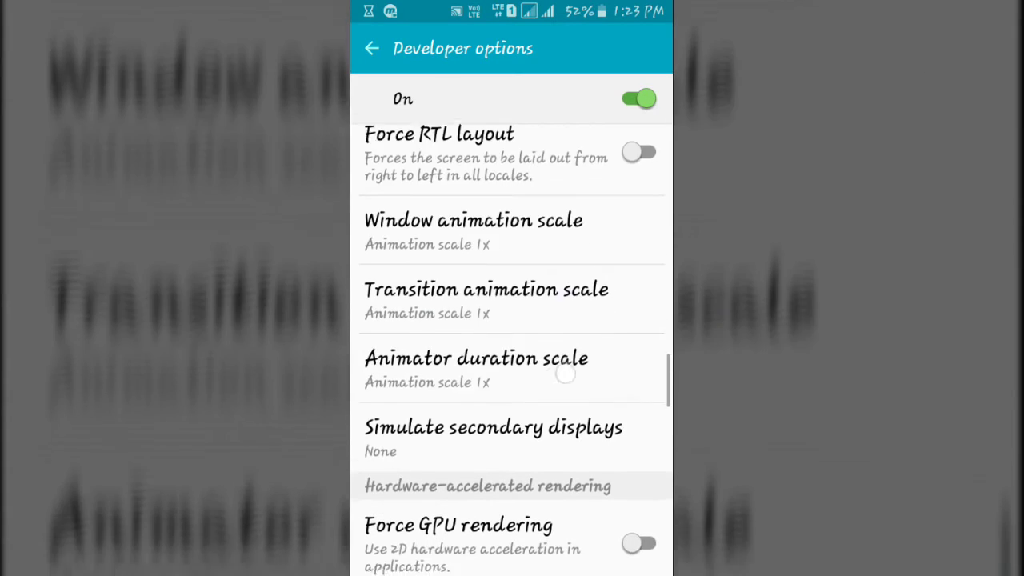
scroll(512, 320, "up", 2)
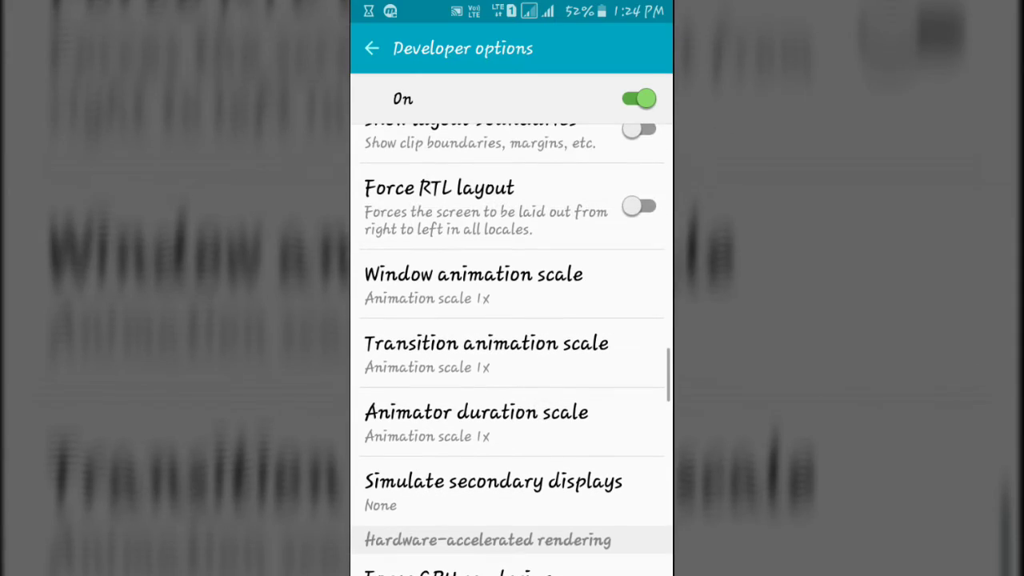
left_click(480, 284)
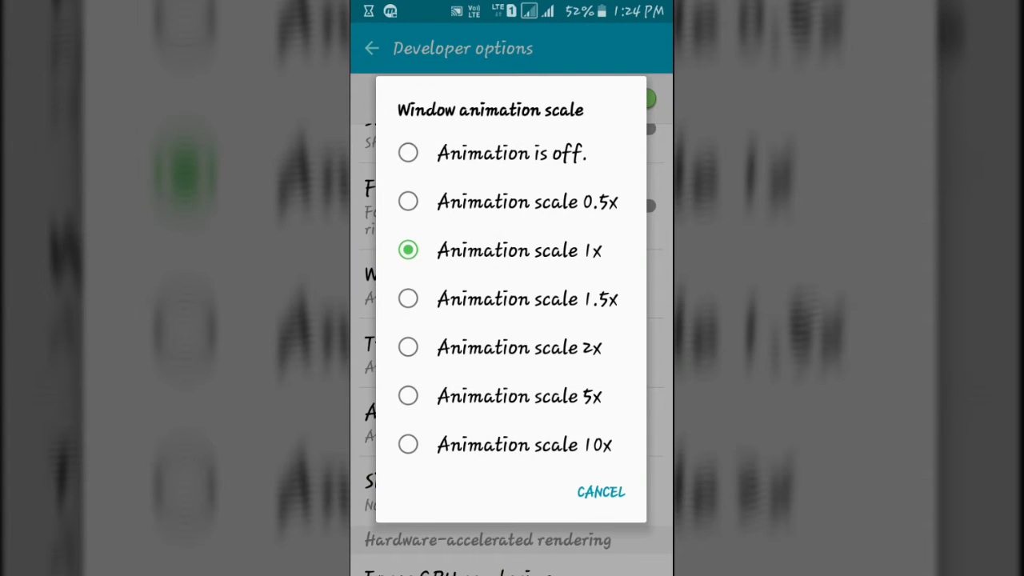
Set window, transition and animator duration scales each to 0.5x.
left_click(512, 202)
left_click(487, 352)
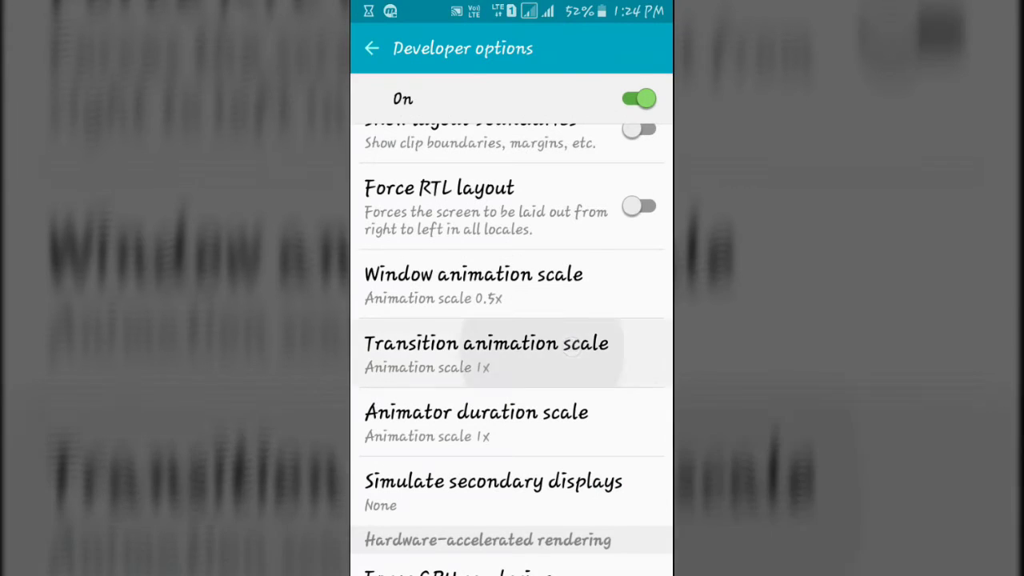
left_click(419, 201)
left_click(516, 411)
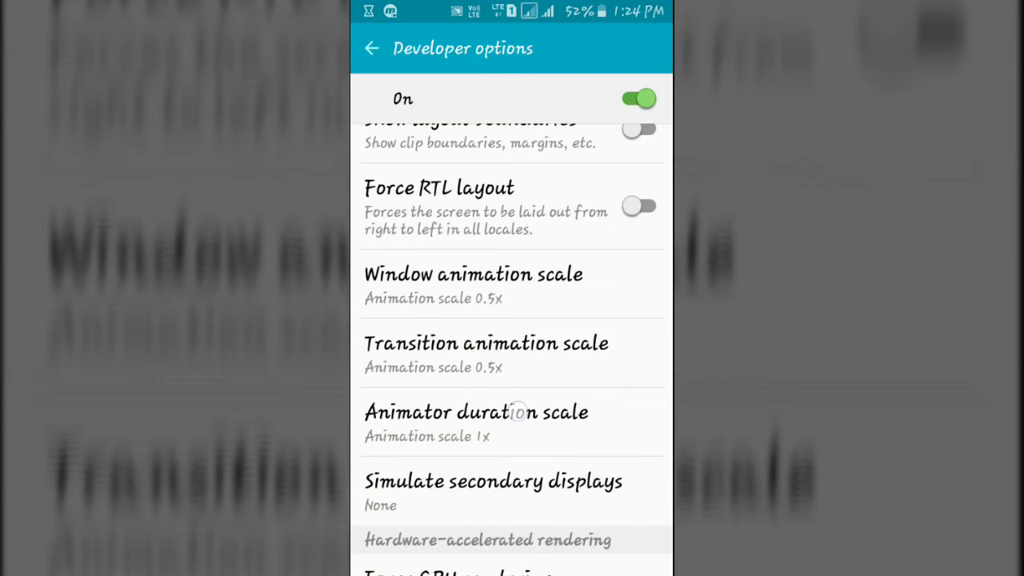
left_click(512, 201)
Leave Developer options and swipe Settings away in Recent apps.
scroll(571, 360, "up", 3)
scroll(571, 360, "up", 5)
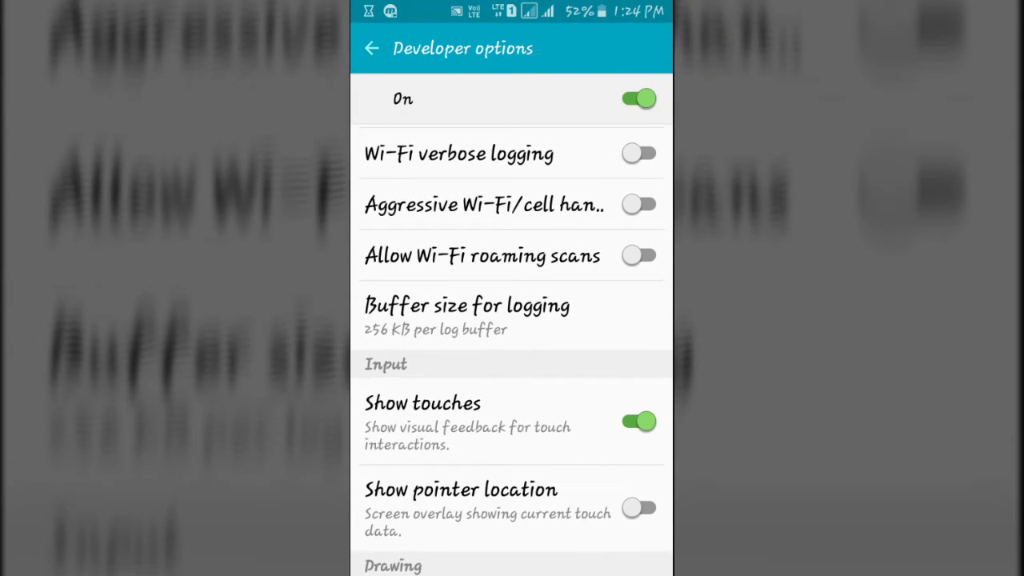
key("Escape")
scroll(578, 479, "up", 3)
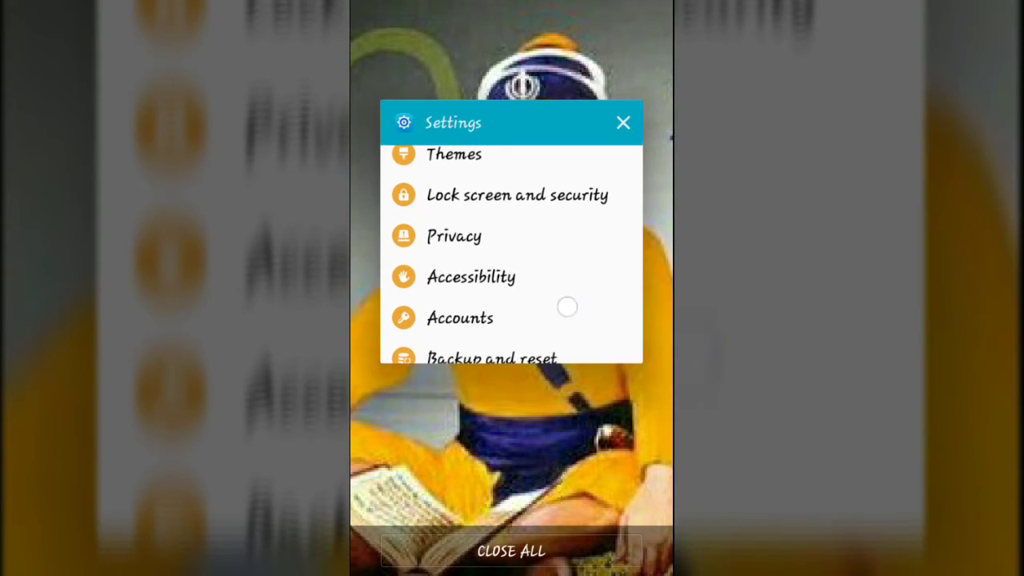
left_click_drag(567, 307, 664, 306)
Reopen Settings and go to Applications > Application manager, swiping to the SD card list.
left_click(640, 516)
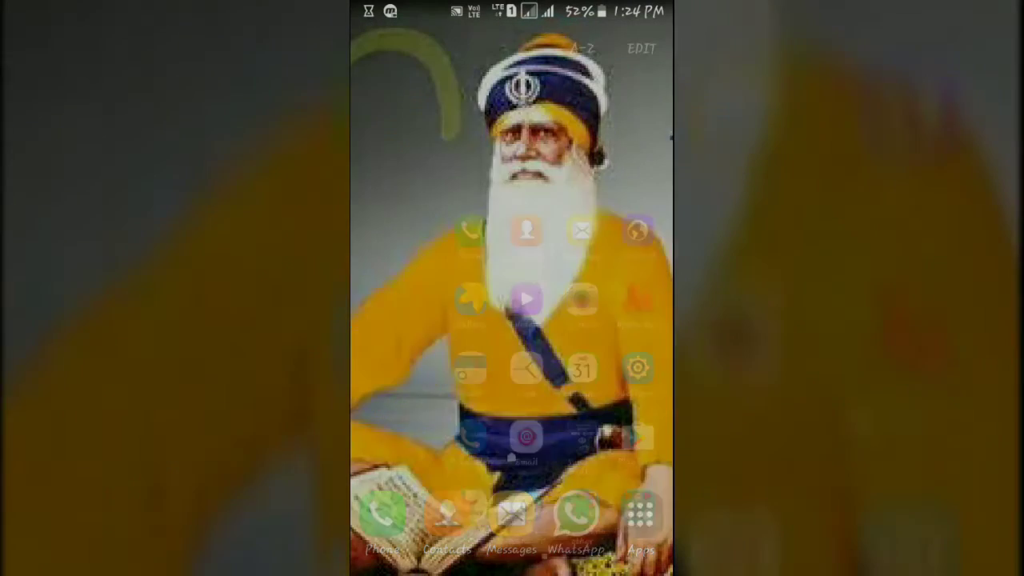
left_click(629, 302)
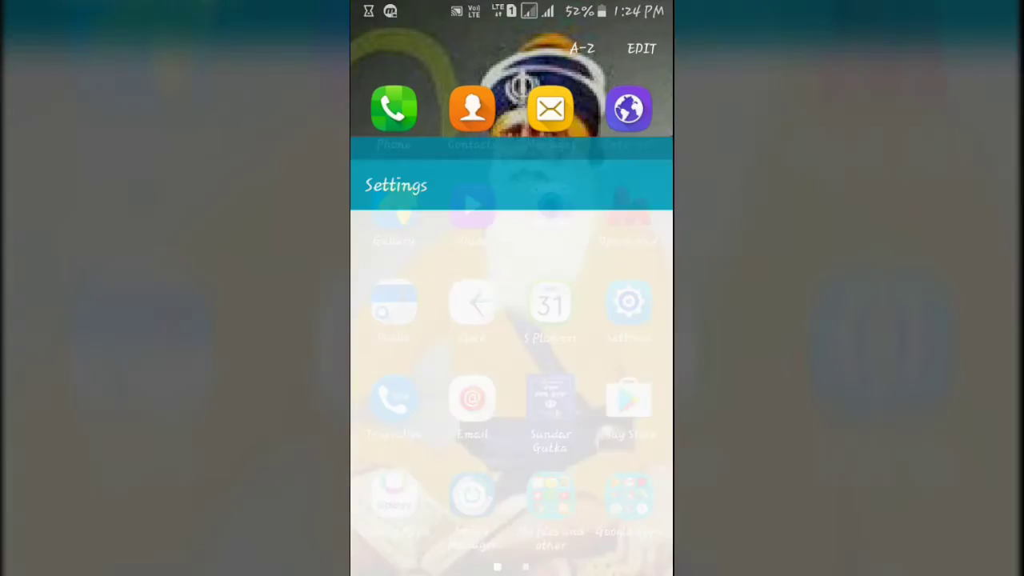
left_click_drag(591, 458, 590, 384)
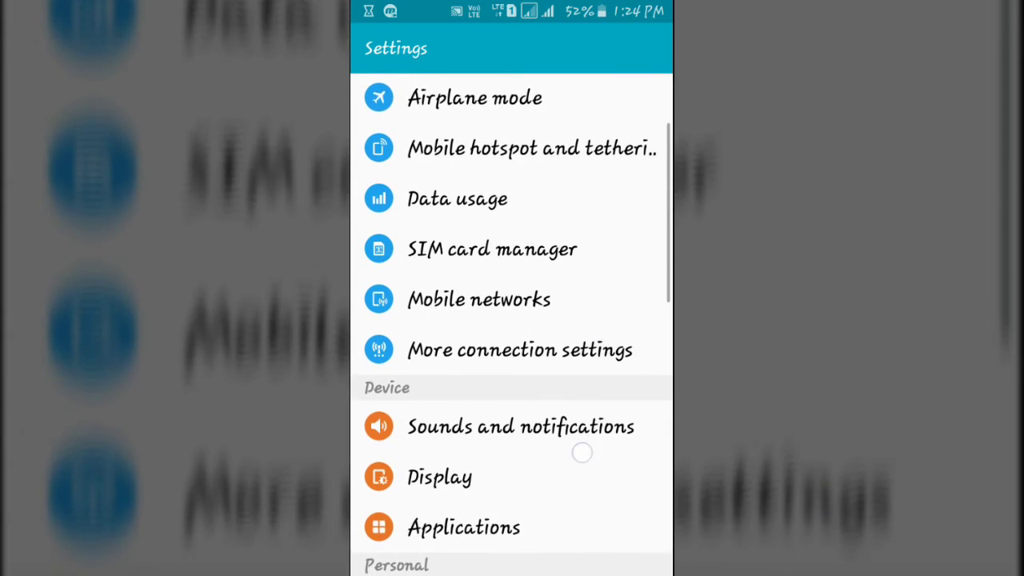
left_click_drag(583, 452, 583, 347)
left_click(464, 422)
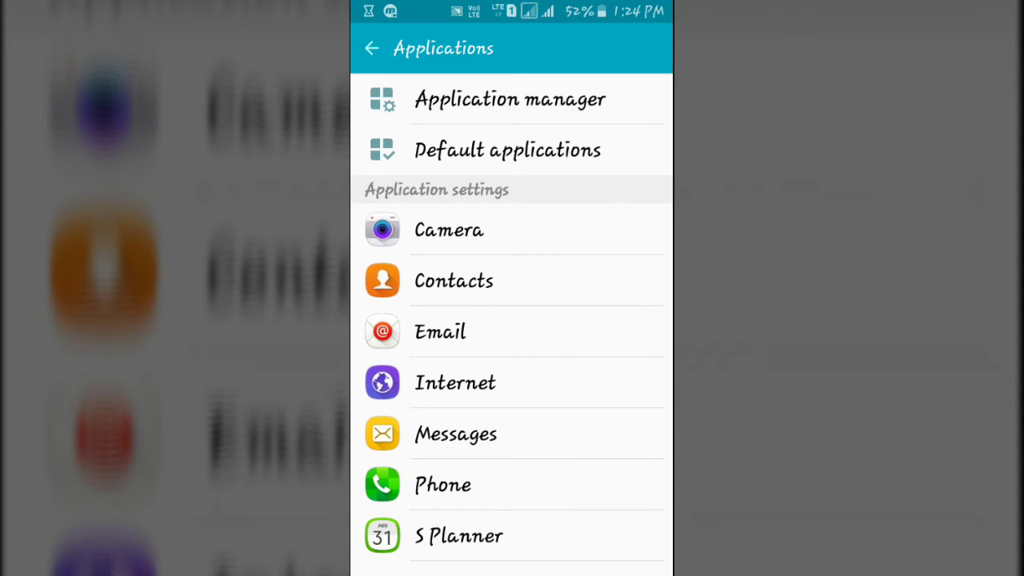
left_click(509, 99)
left_click_drag(638, 370, 448, 371)
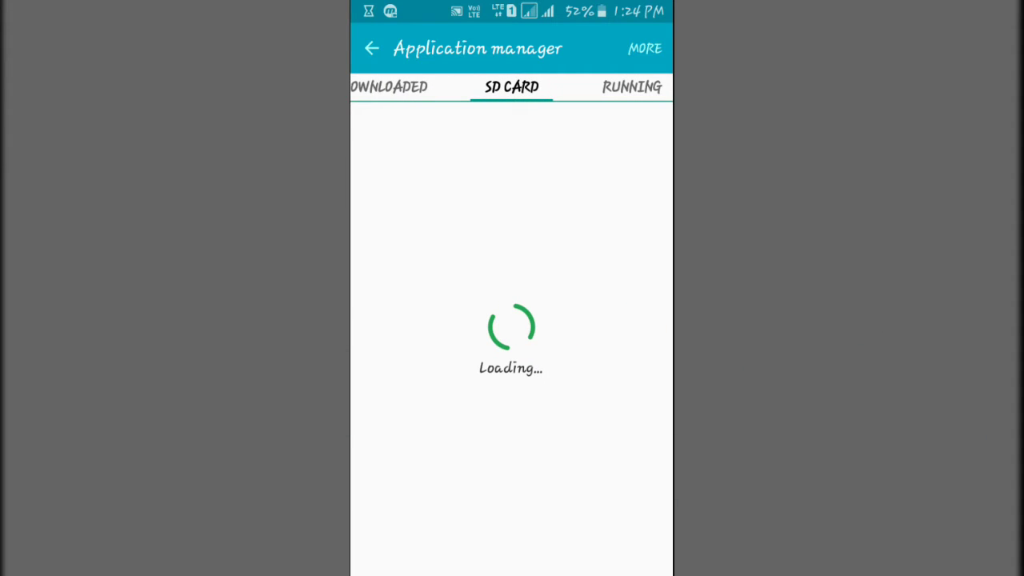
Switch to the RUNNING tab showing RAM usage, pulling the notification shade down and up twice.
left_click_drag(656, 347, 469, 371)
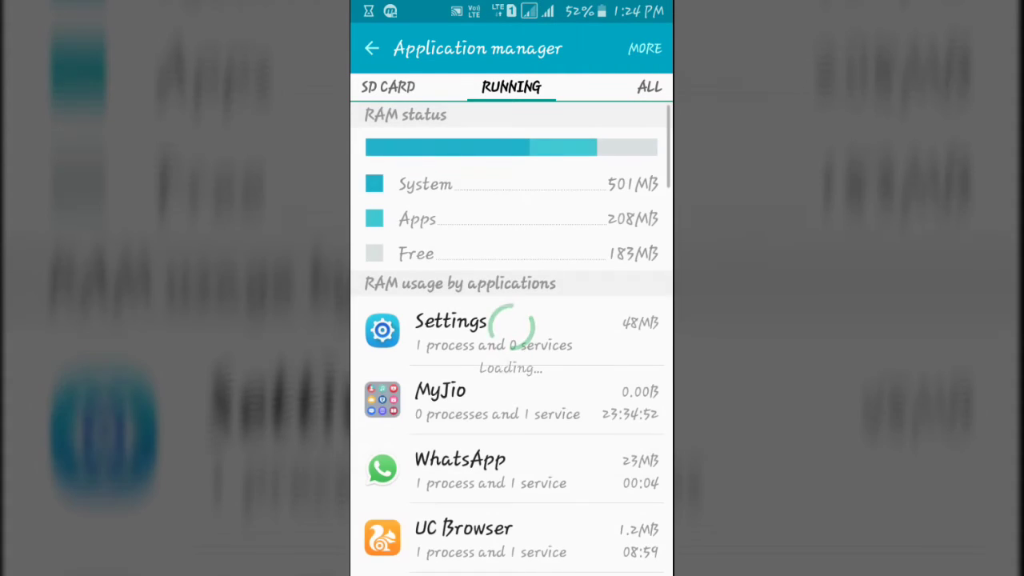
left_click_drag(512, 4, 512, 360)
left_click_drag(597, 448, 596, 200)
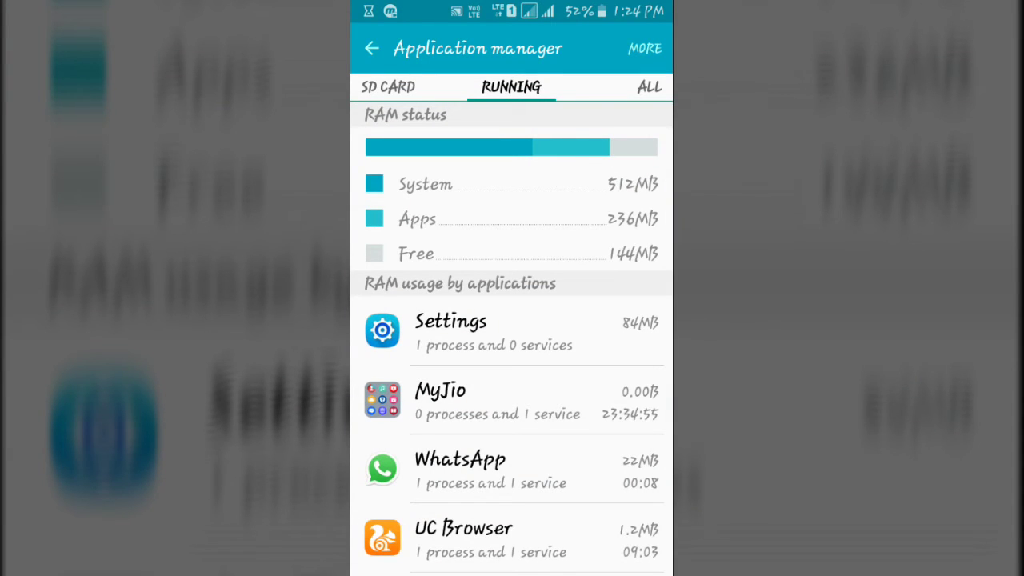
left_click_drag(512, 4, 512, 360)
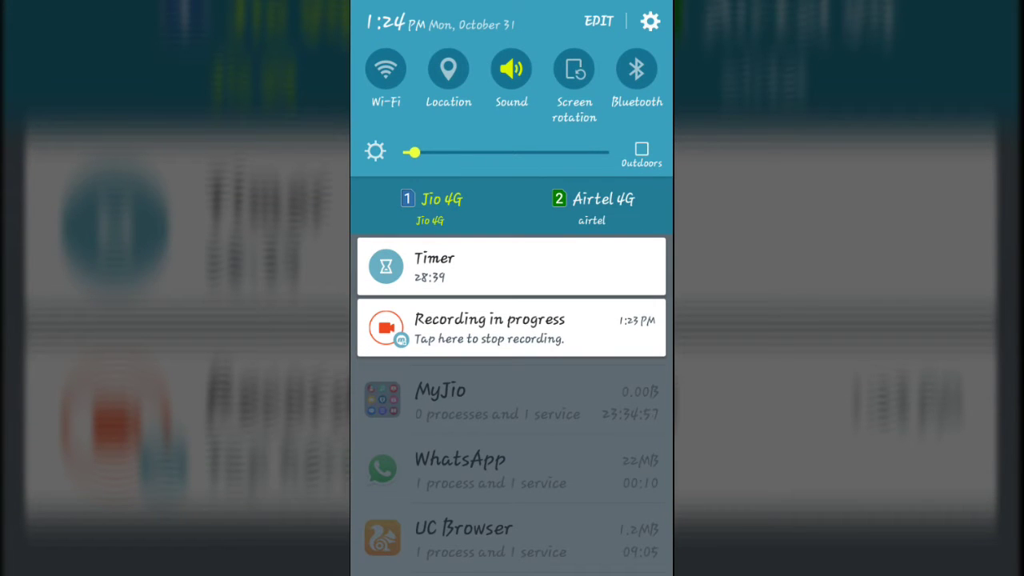
left_click_drag(603, 448, 603, 240)
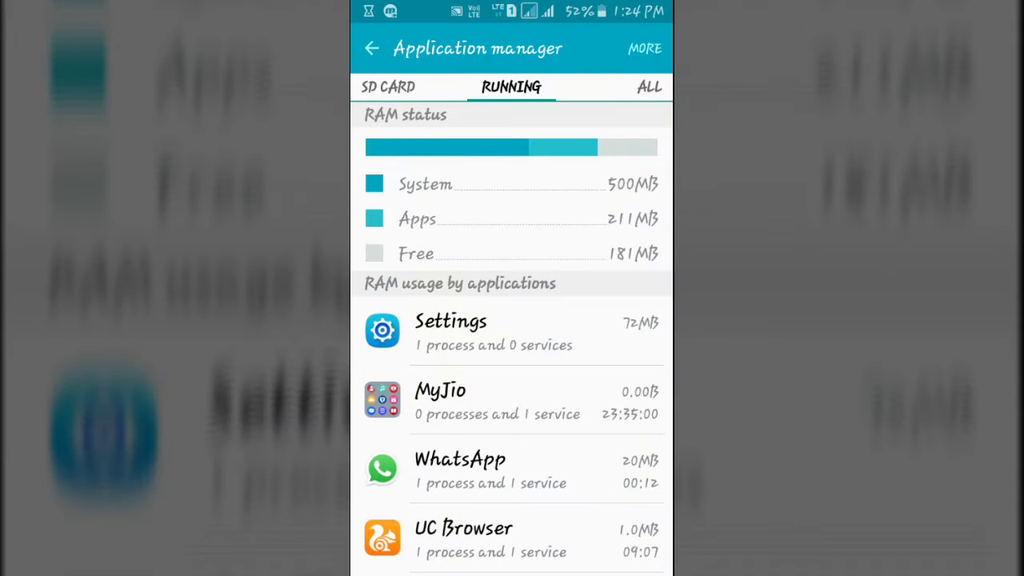
Show cached processes and stop Google Play Store and Android Core Apps.
left_click(645, 48)
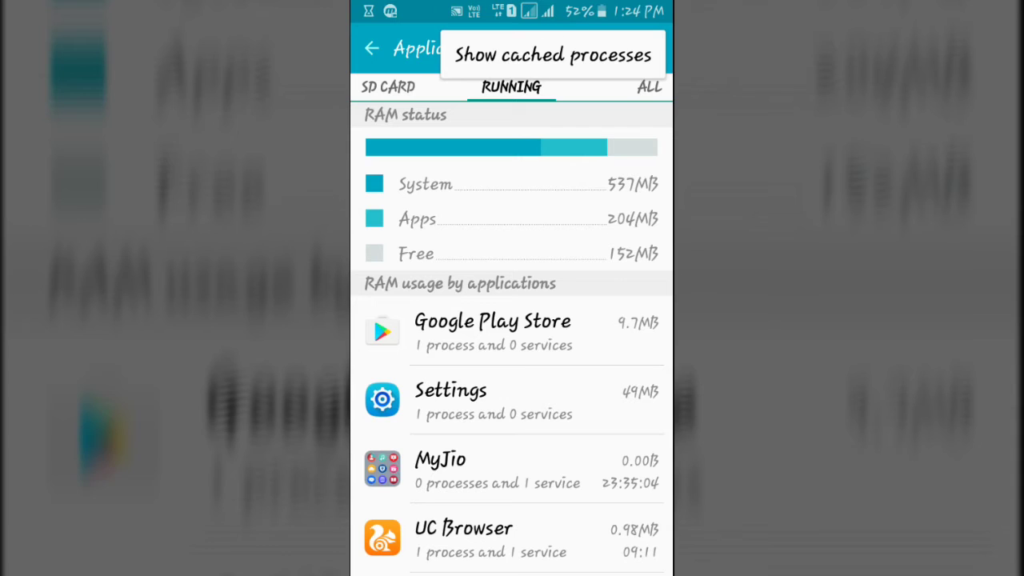
left_click(553, 54)
left_click(504, 332)
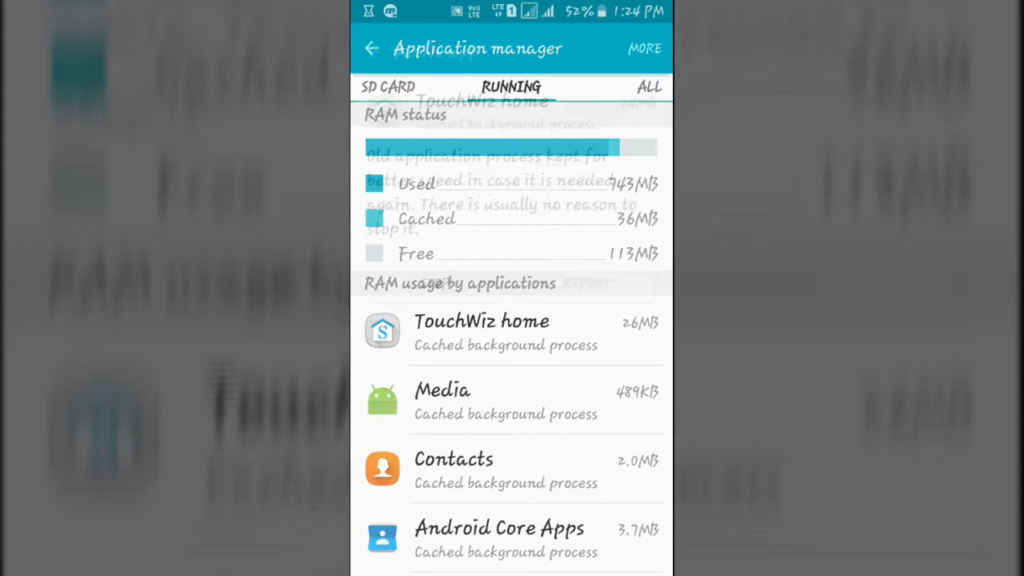
left_click(372, 48)
left_click(469, 391)
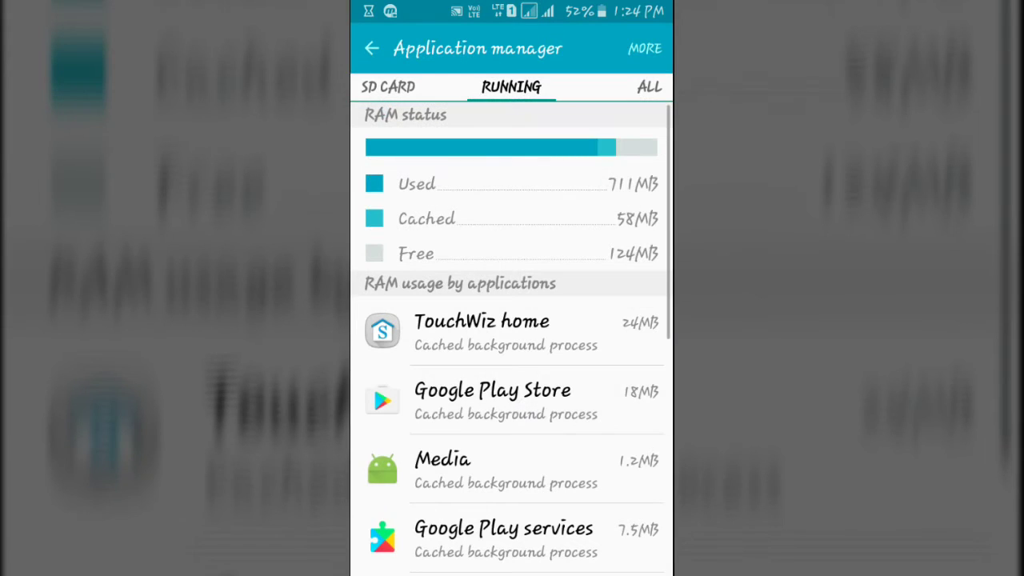
left_click(372, 48)
left_click(499, 469)
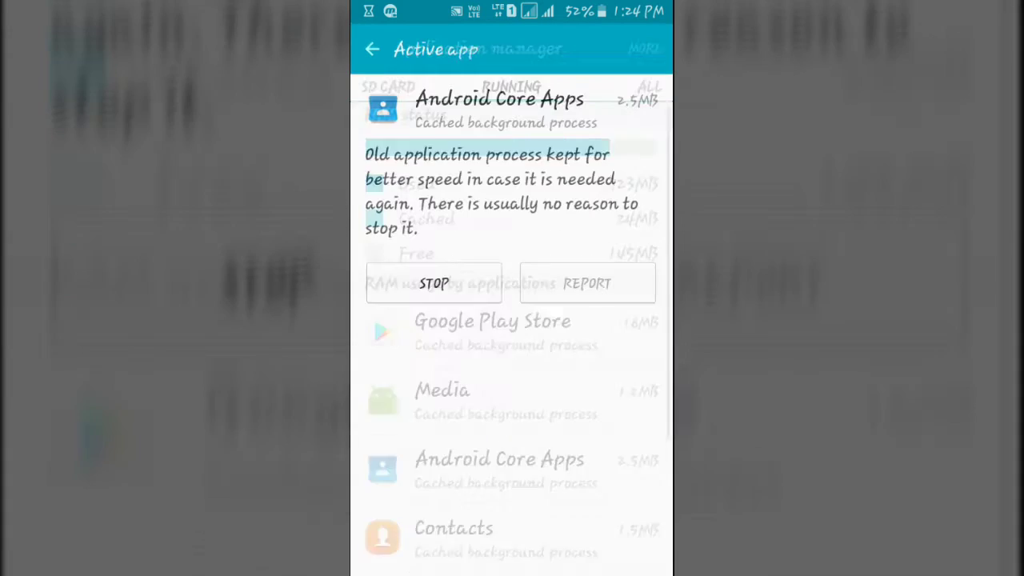
left_click(372, 48)
Stop the Media, Google Play Movies, Android Core Apps and Contacts cached processes.
left_click(503, 396)
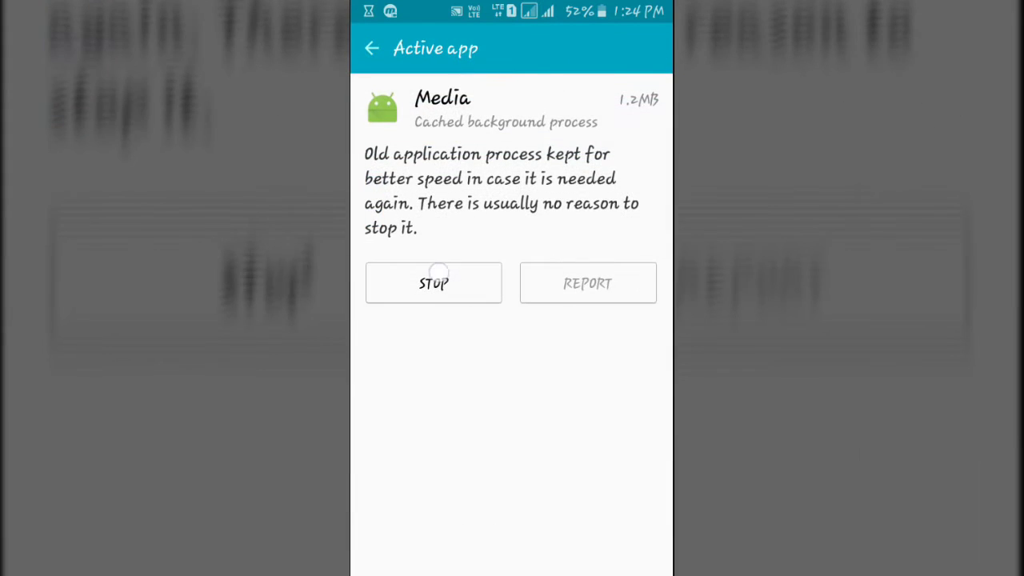
left_click(372, 48)
left_click(503, 469)
left_click(372, 48)
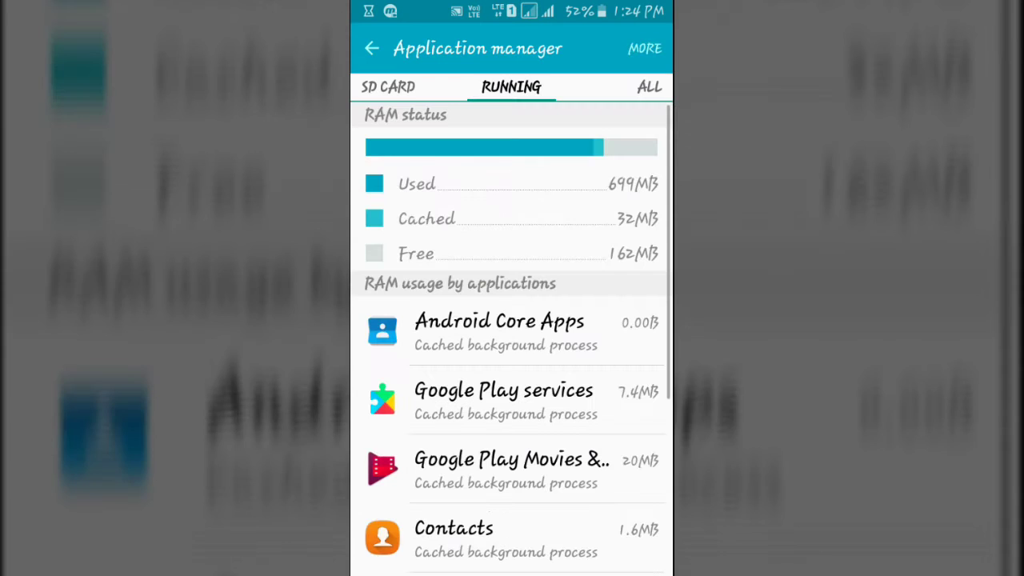
left_click(499, 331)
left_click(445, 282)
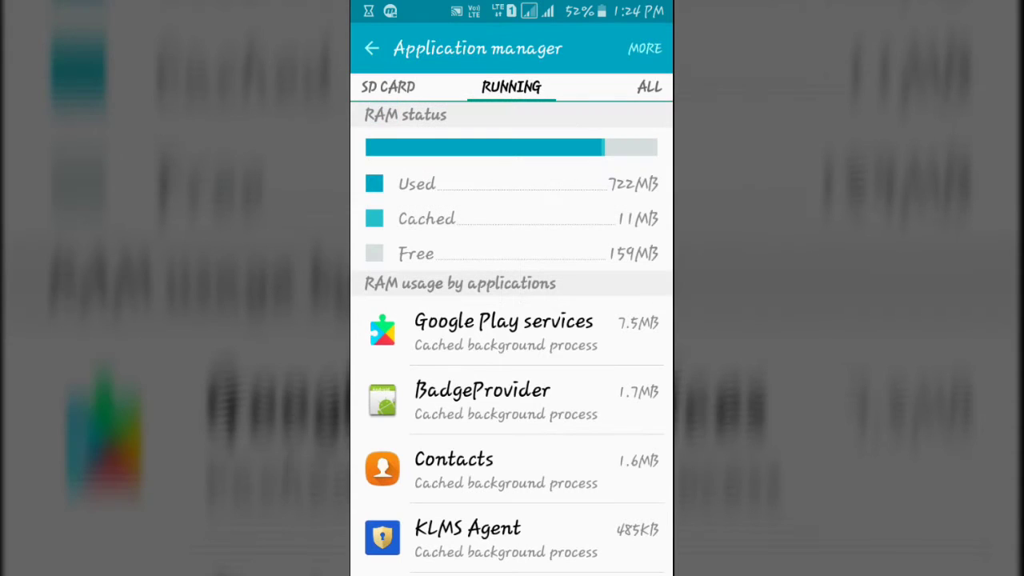
left_click(503, 468)
left_click(372, 47)
Stop the KLMS Agent, Google Play services, S Planner and Calendar storage cached processes.
left_click(504, 532)
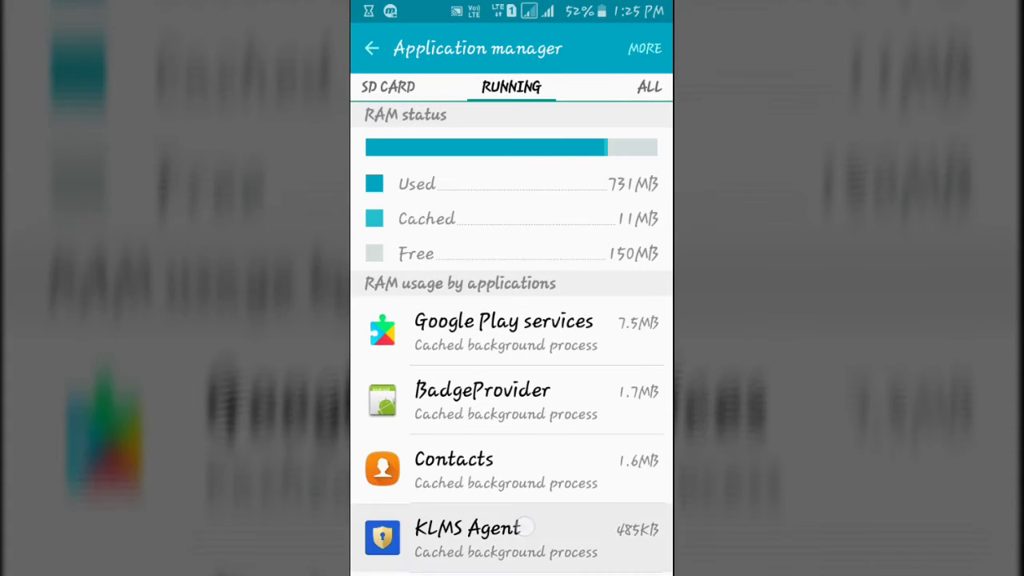
left_click(372, 48)
left_click(503, 400)
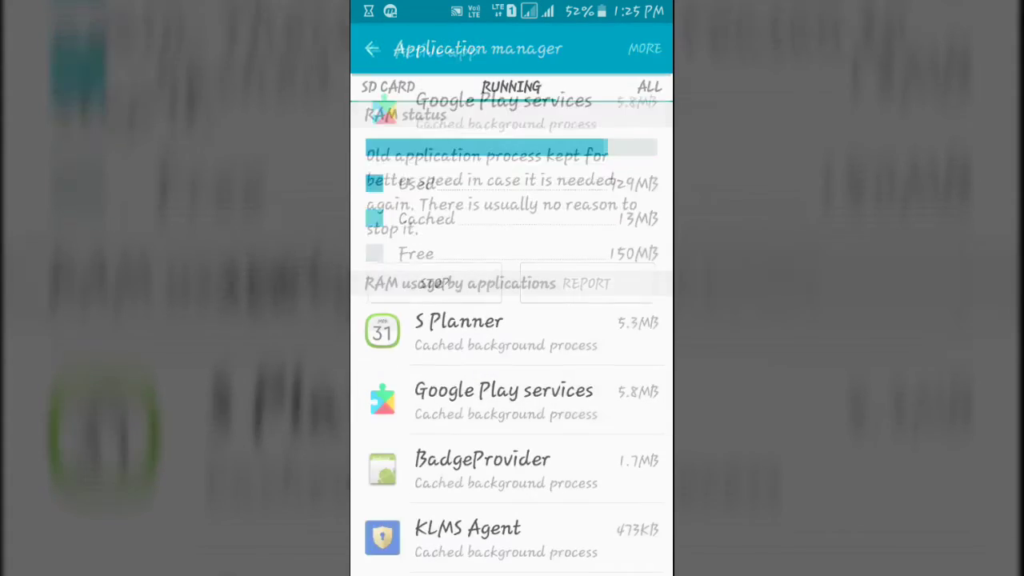
left_click(372, 48)
left_click(503, 332)
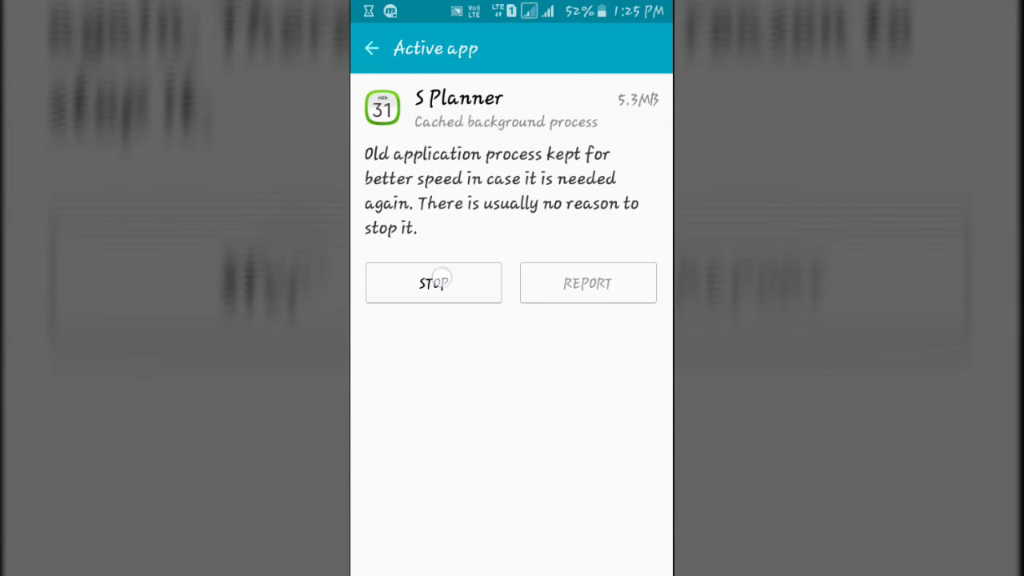
left_click(434, 284)
left_click(503, 400)
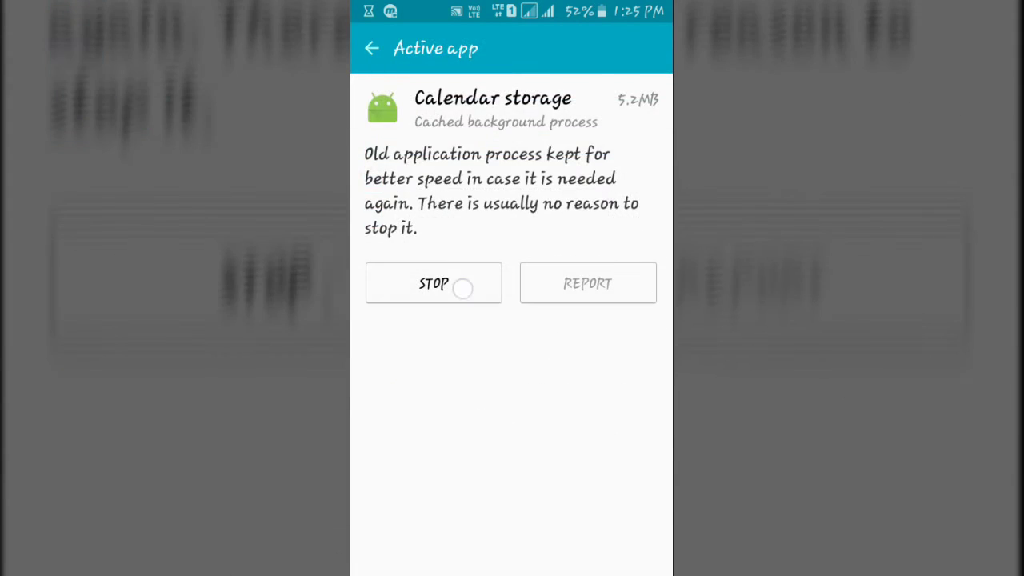
left_click(457, 286)
Stop S Planner again and go through MyJio, Android Core Apps and Google Calendar Sync.
left_click(573, 309)
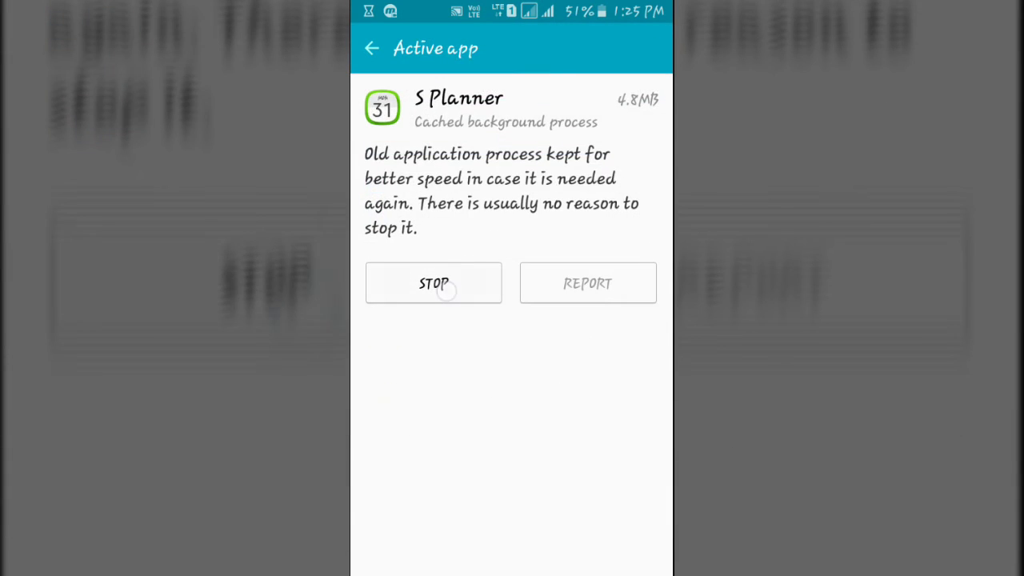
left_click(444, 286)
left_click(503, 332)
left_click(435, 283)
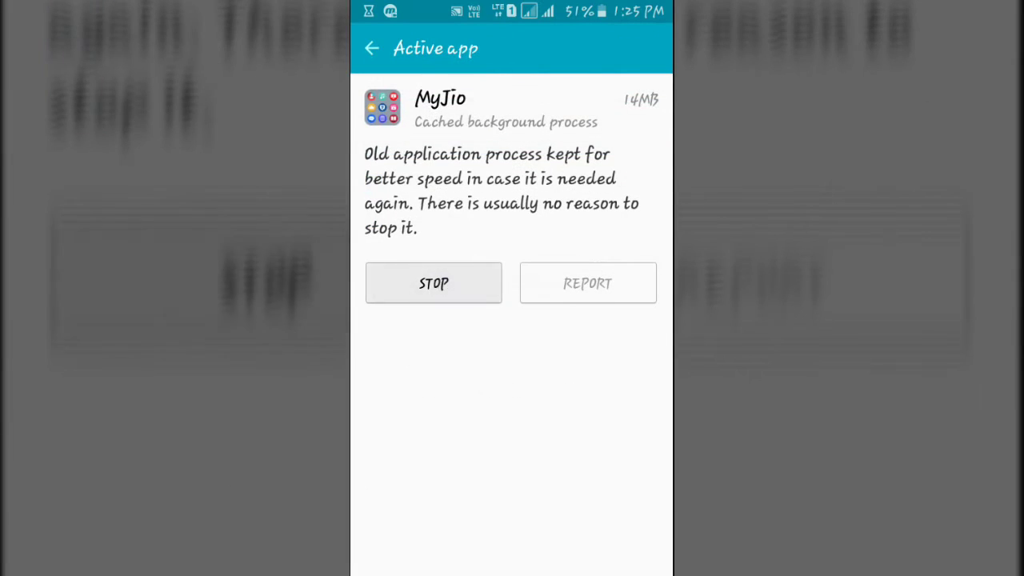
left_click(503, 400)
left_click(472, 274)
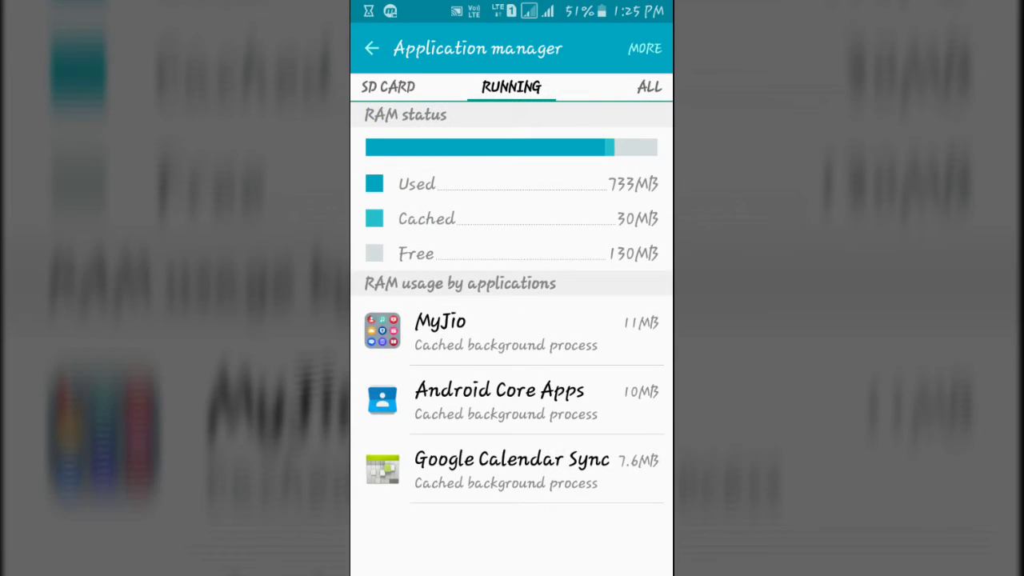
left_click(503, 468)
left_click(469, 279)
Clear the default-app settings for Contacts and Video under default applications.
key("Escape")
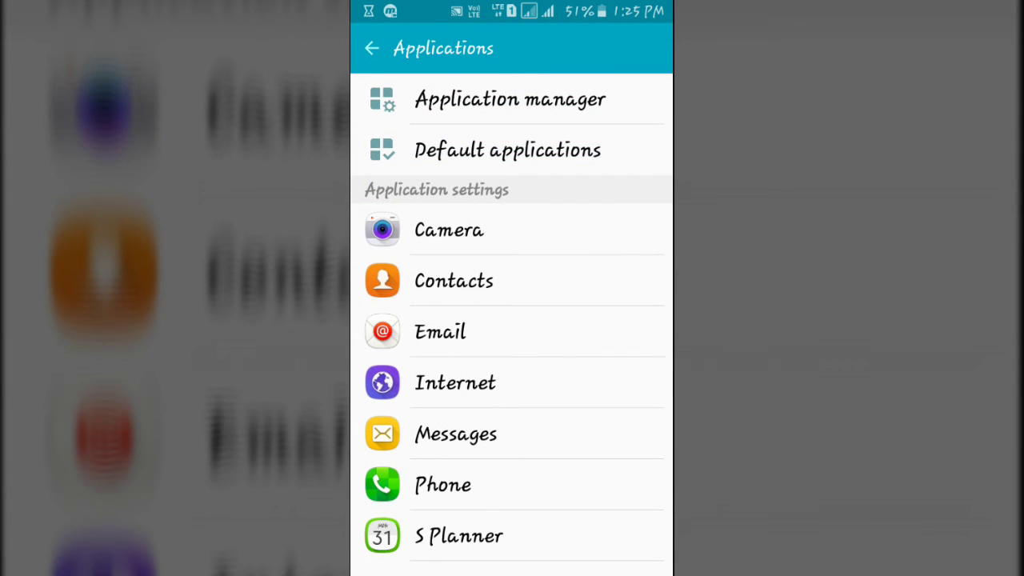
left_click(507, 151)
left_click(619, 295)
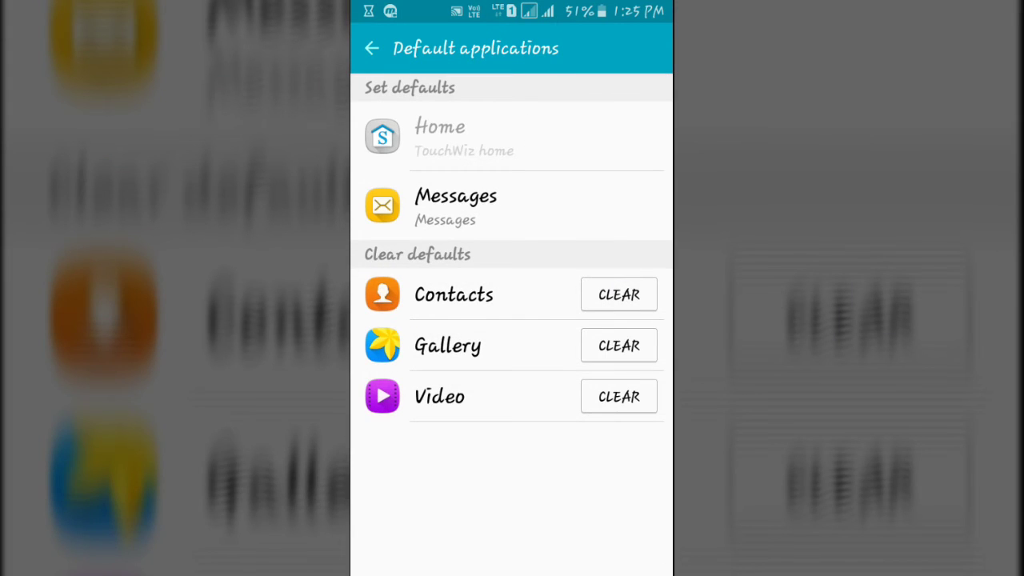
left_click(620, 294)
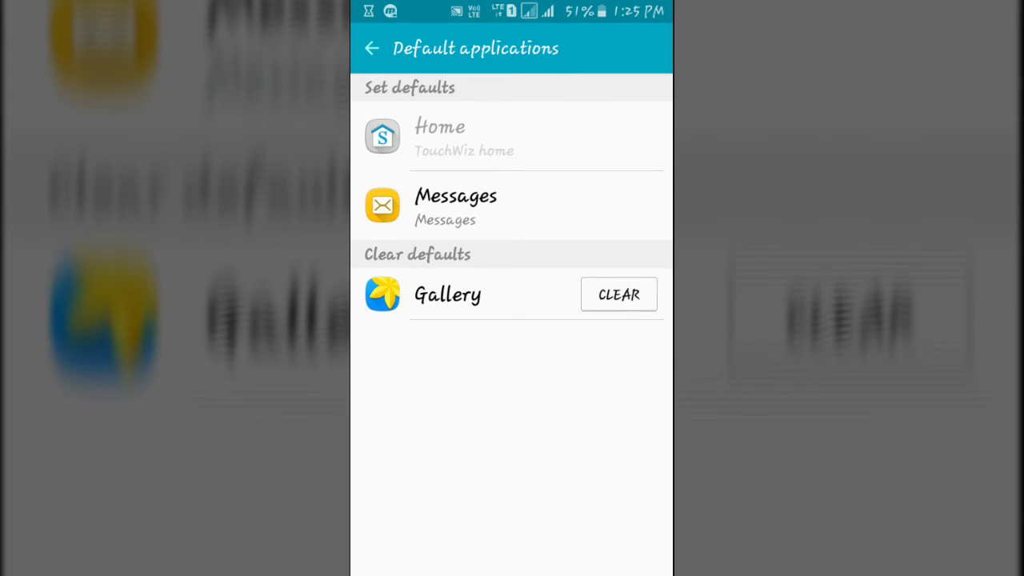
key("Escape")
key("Escape")
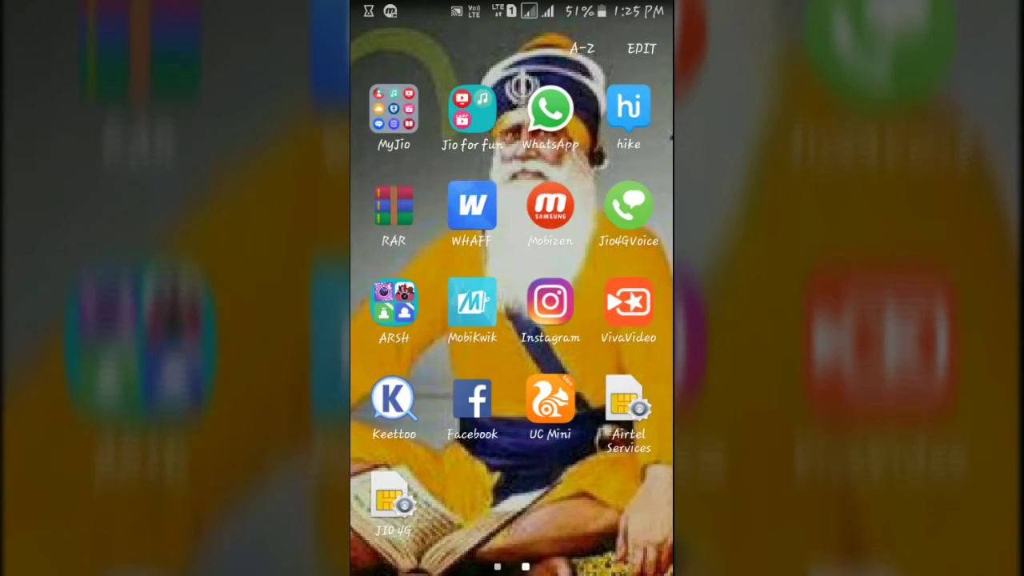
Open My Files and start installing the Happy Chick APK.
left_click_drag(368, 373, 576, 373)
left_click(550, 496)
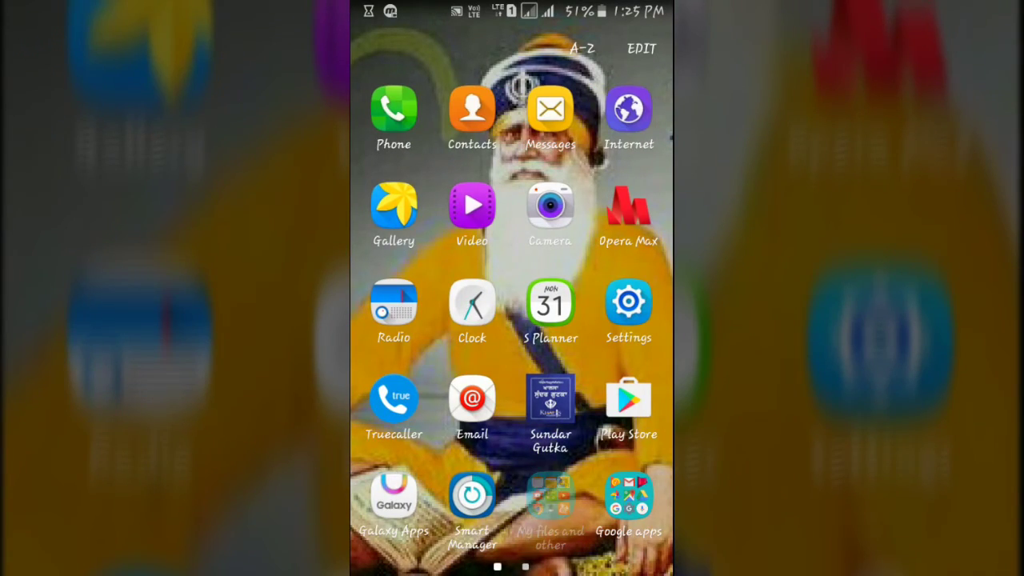
left_click(509, 214)
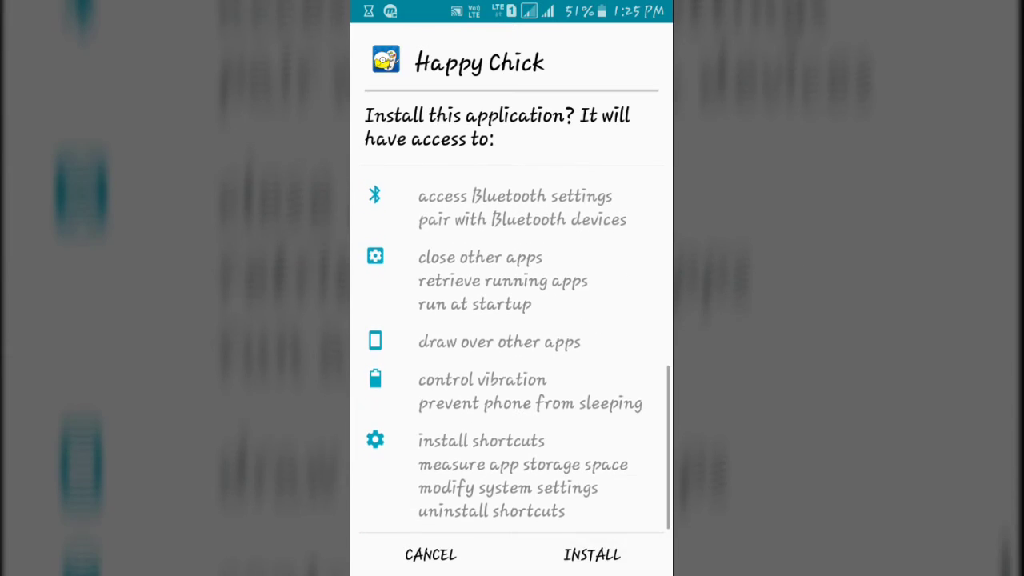
left_click(592, 554)
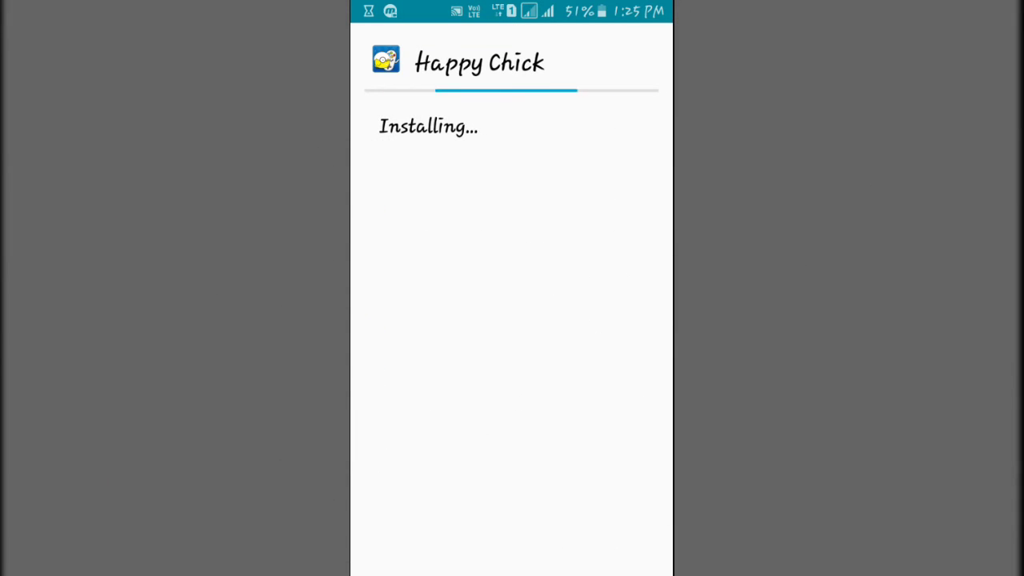
Check the running timer in the notification shade twice during the install, then show recent apps.
left_click_drag(512, 4, 512, 400)
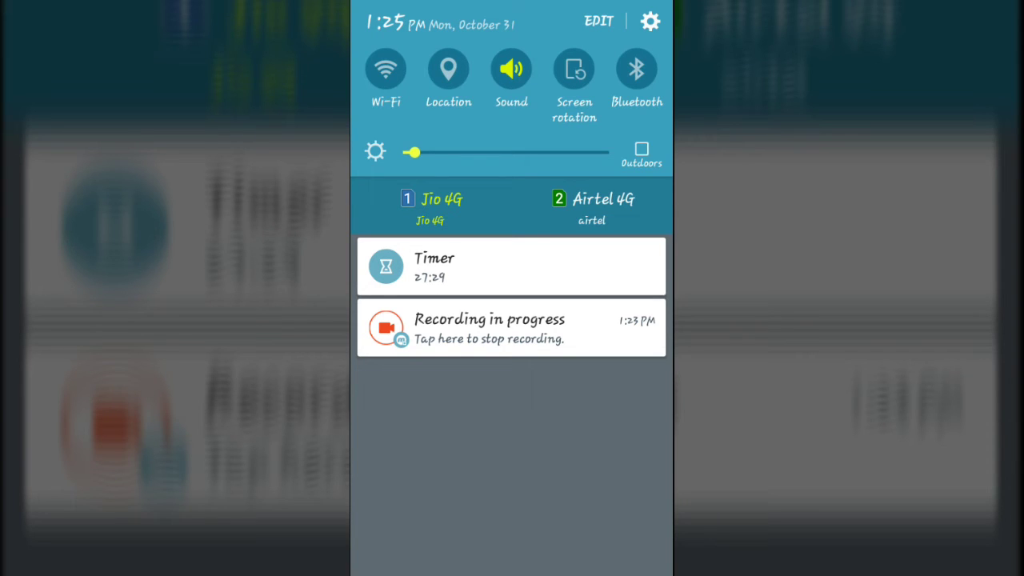
key("Escape")
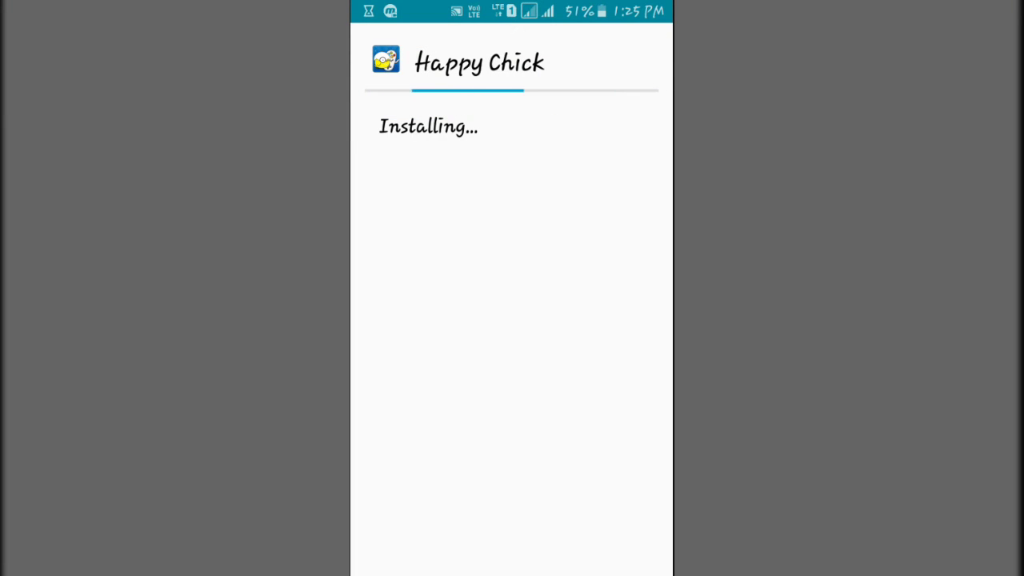
left_click_drag(512, 4, 512, 360)
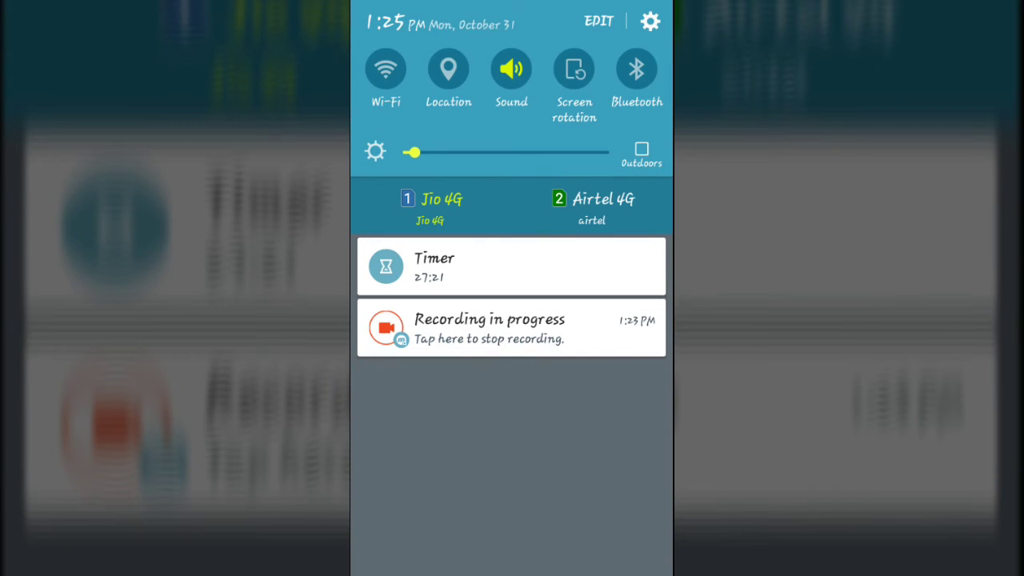
left_click_drag(512, 479, 512, 80)
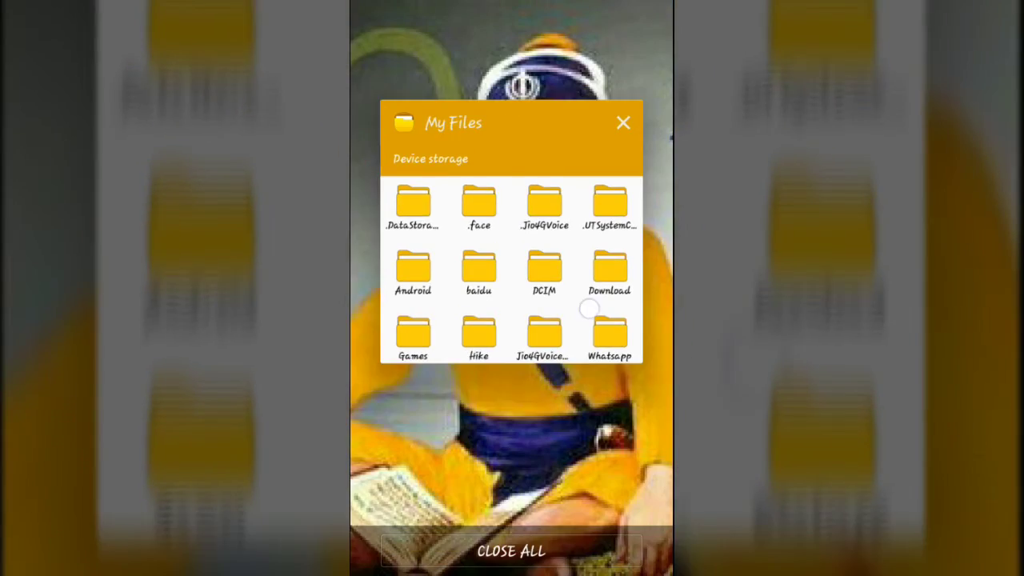
left_click(512, 549)
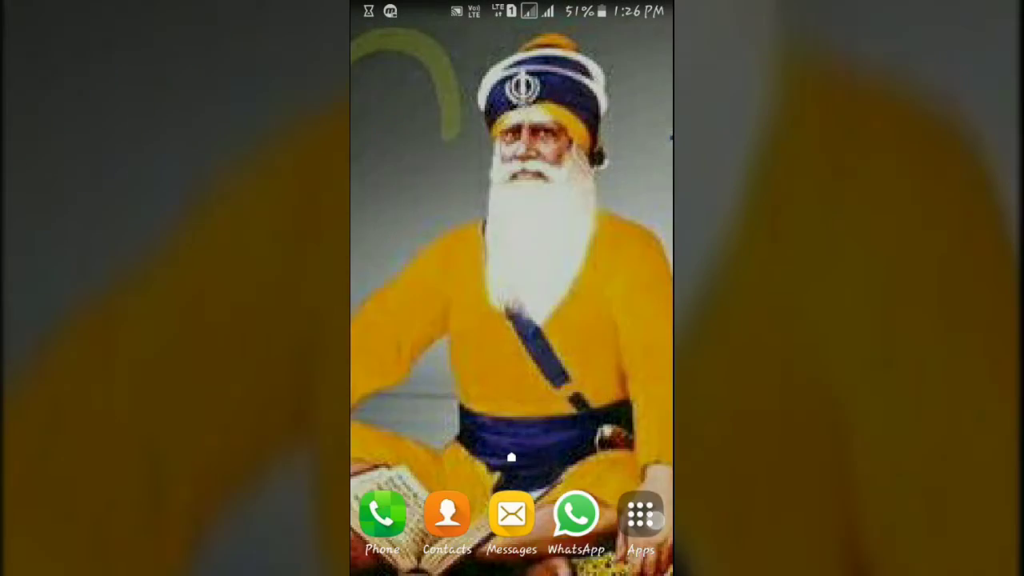
Clear recent apps, then switch the Developer options master toggle to Off in Settings.
left_click(643, 514)
mouse_move(624, 320)
left_mouse_down()
mouse_move(400, 320)
mouse_move(624, 320)
left_mouse_up()
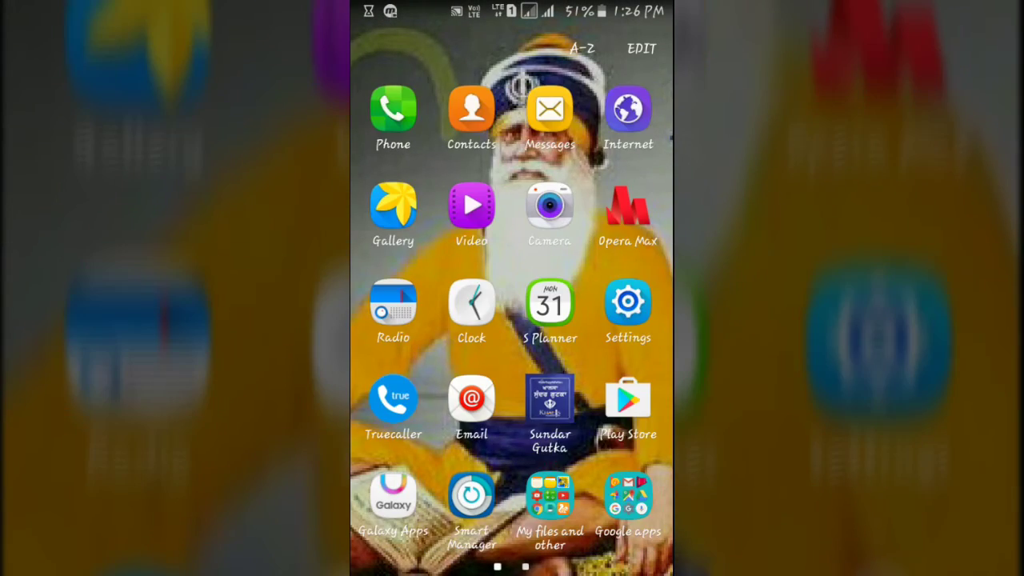
left_click(627, 308)
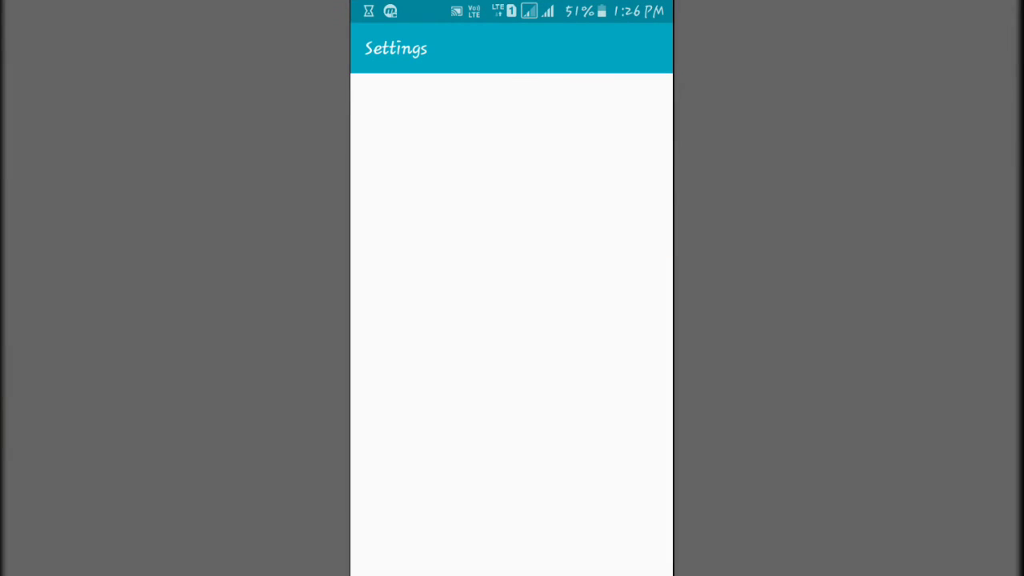
scroll(512, 320, "down", 10)
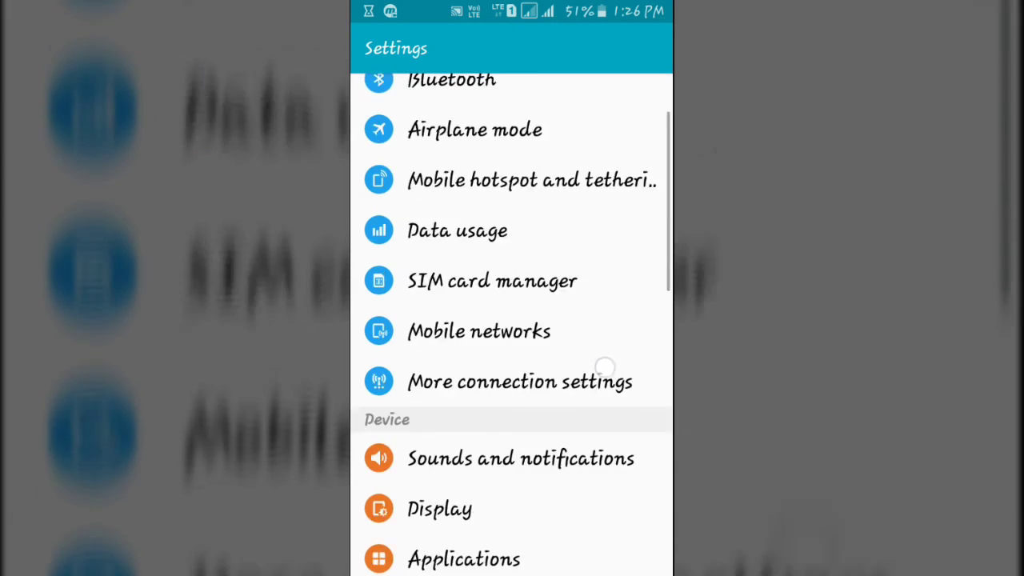
left_click(562, 502)
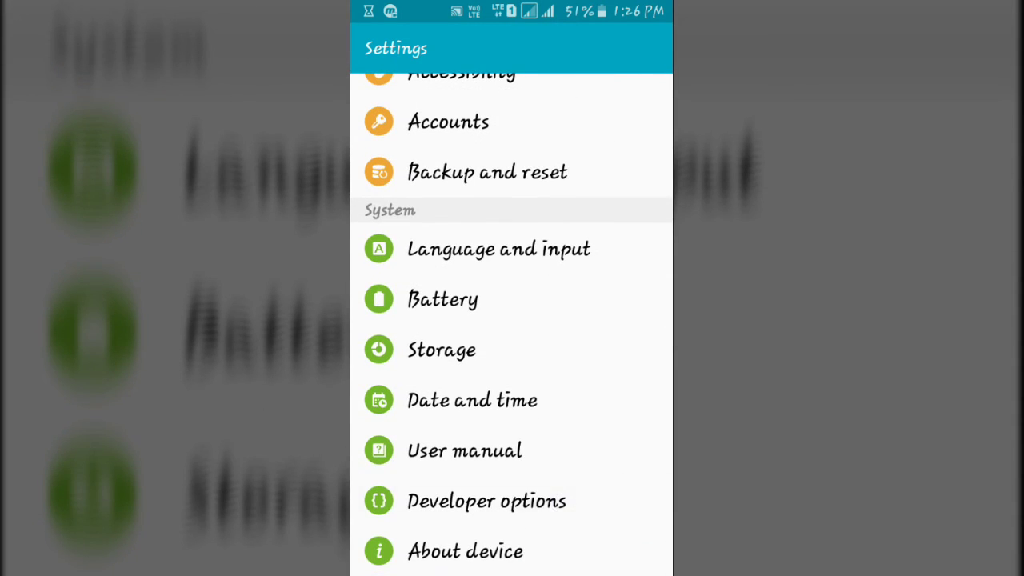
left_click(639, 99)
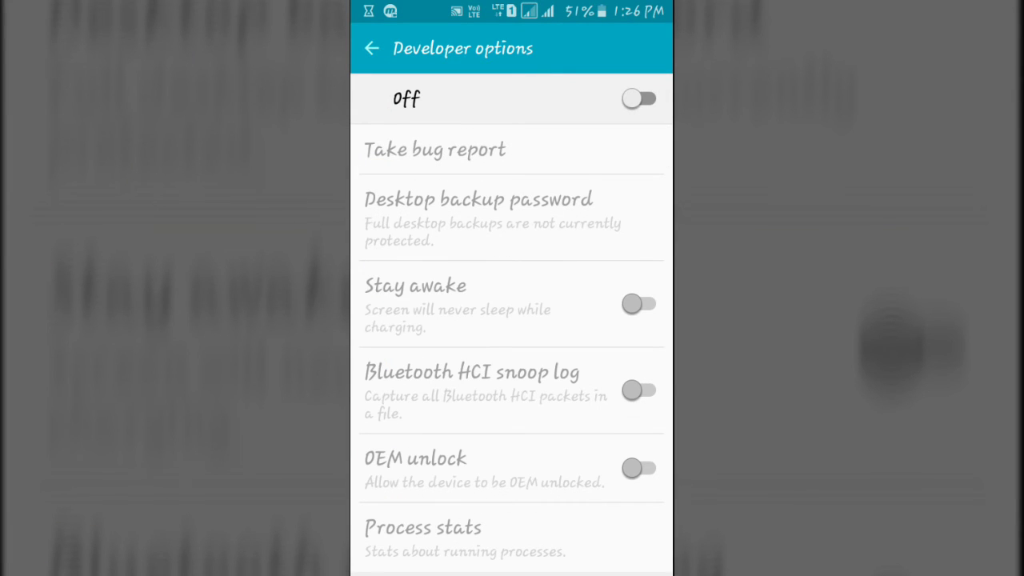
key("Escape")
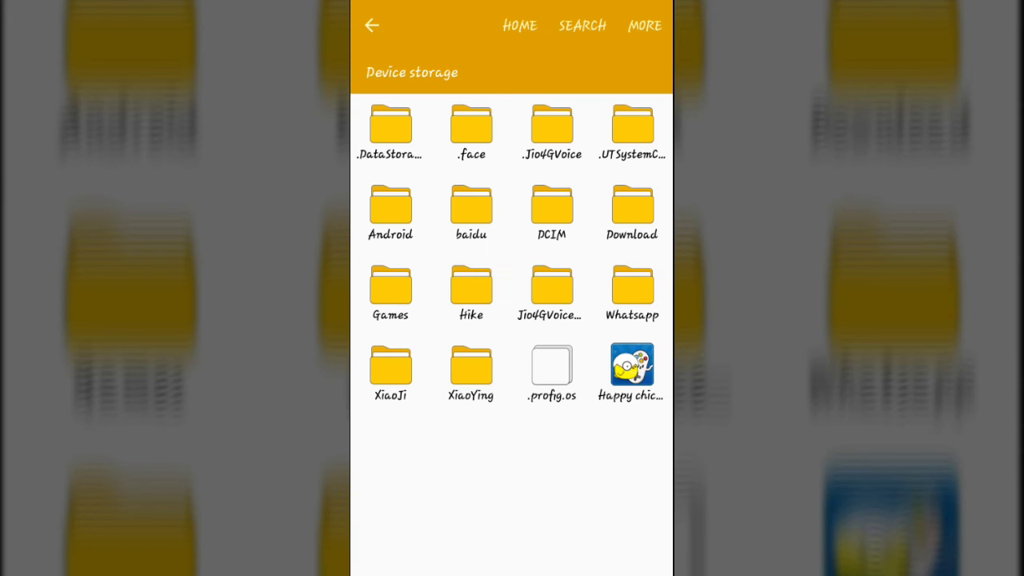
Launch a second Happy Chick install from its APK in Device storage.
left_click(632, 367)
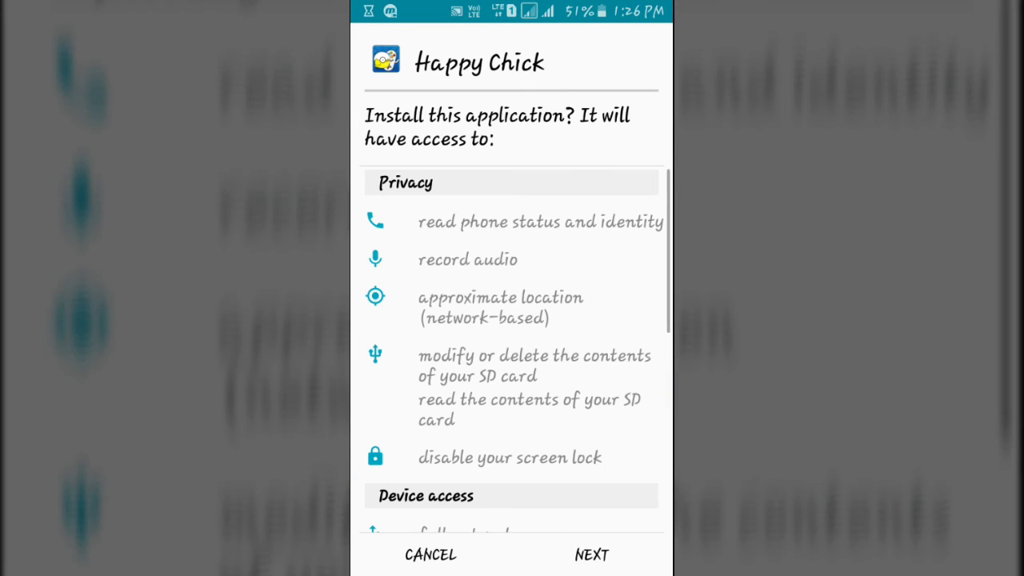
left_click(592, 554)
left_click(592, 554)
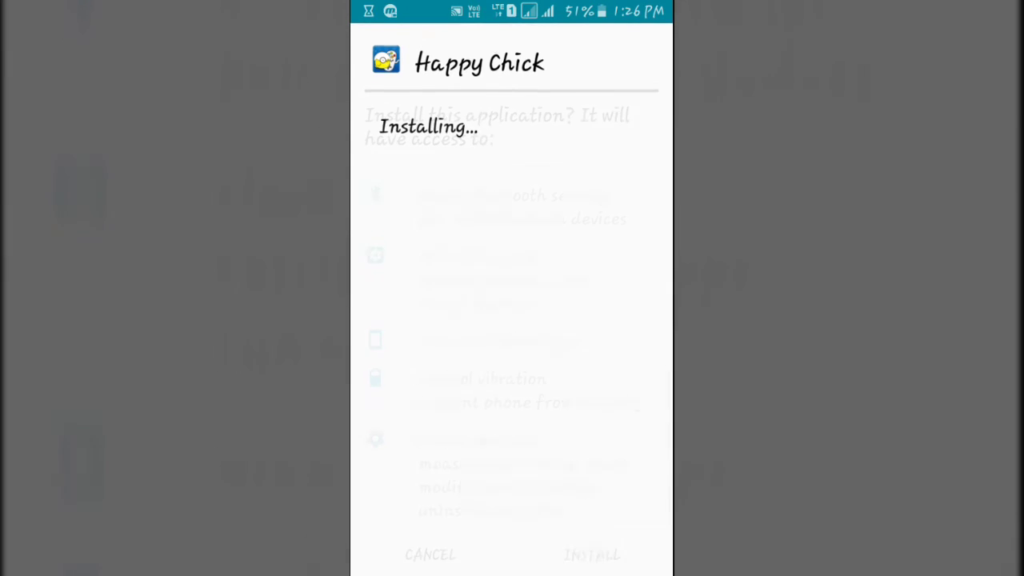
Check the notification-shade timer while the Happy Chick install progresses.
left_click_drag(512, 4, 512, 360)
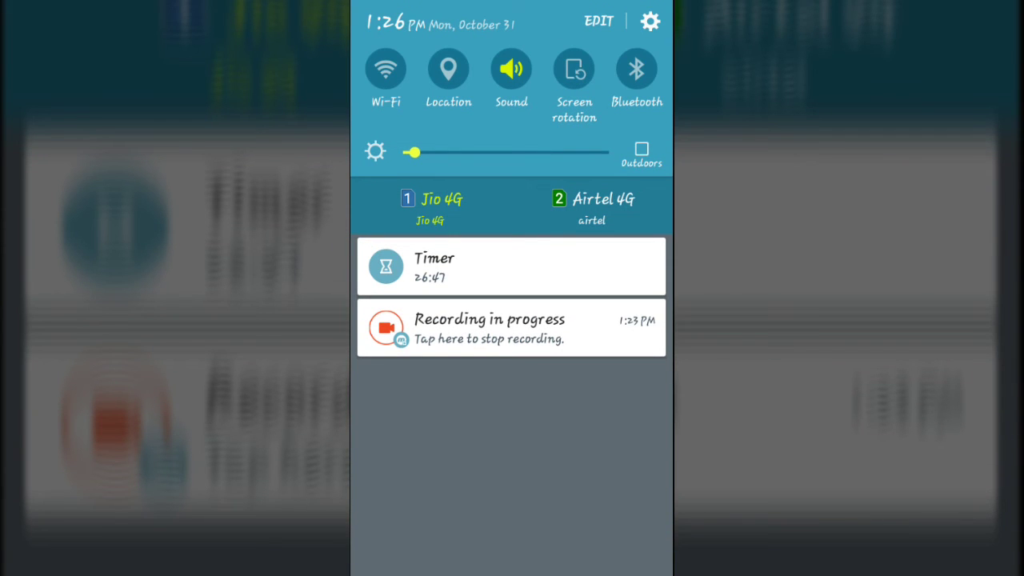
left_click_drag(512, 480, 512, 80)
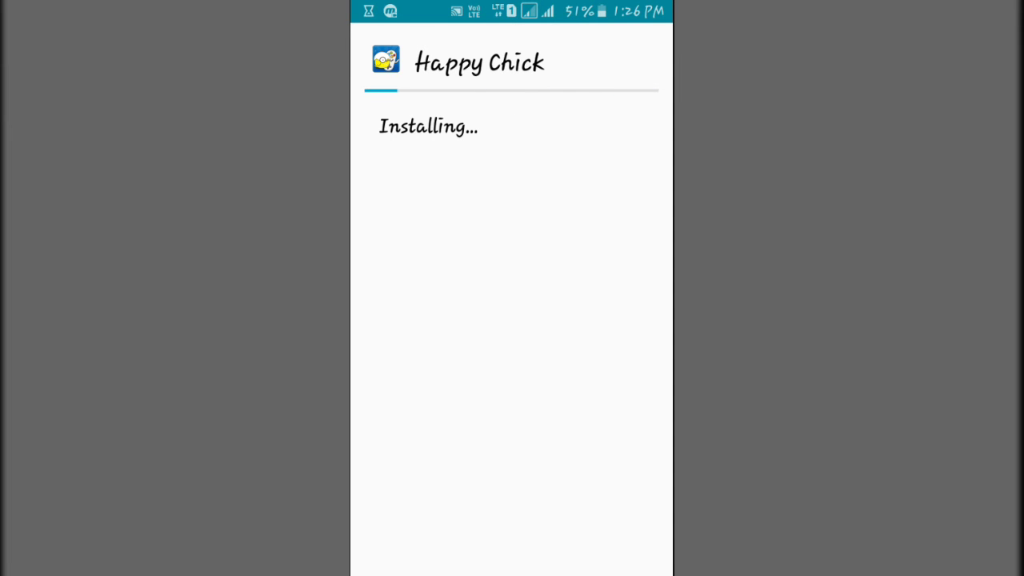
left_click_drag(512, 4, 512, 480)
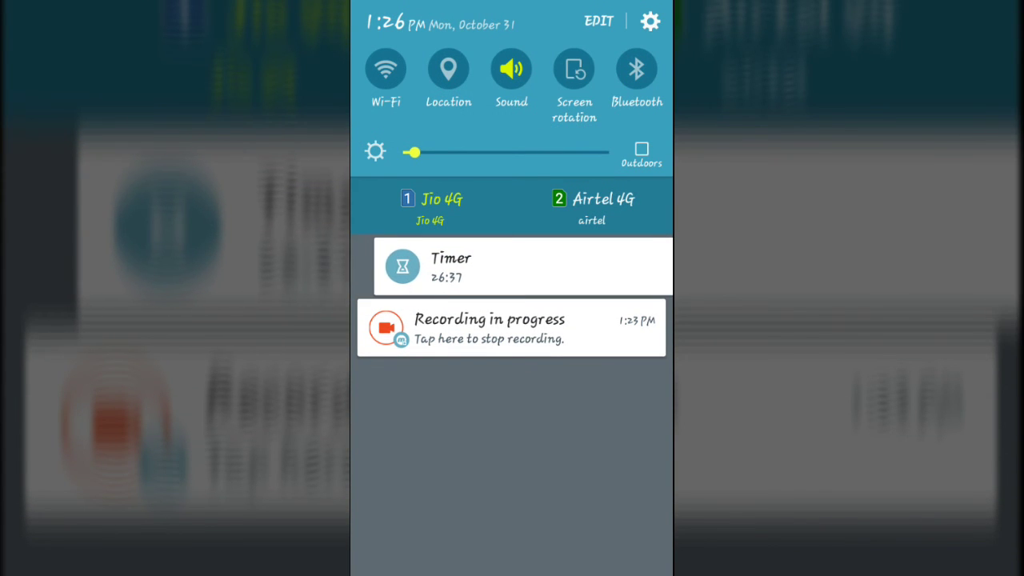
left_click_drag(512, 480, 512, 80)
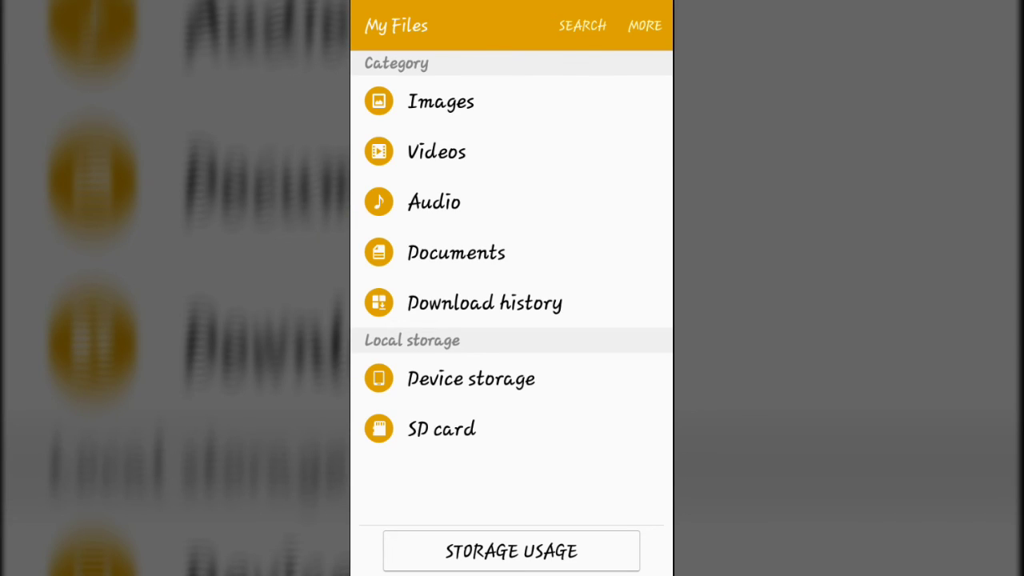
Leave My Files for the home screen, letting the Happy Chick install continue.
key("Home")
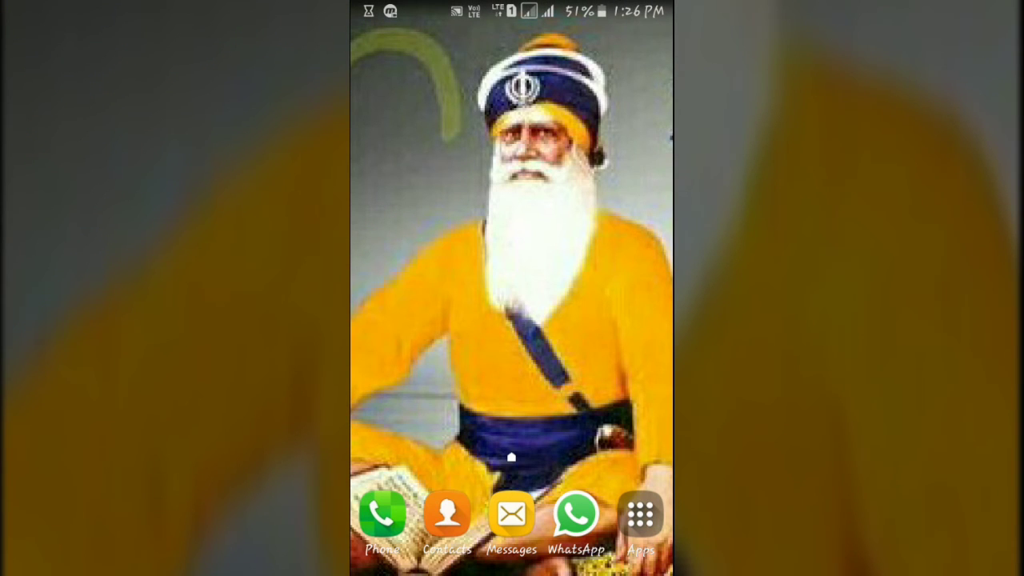